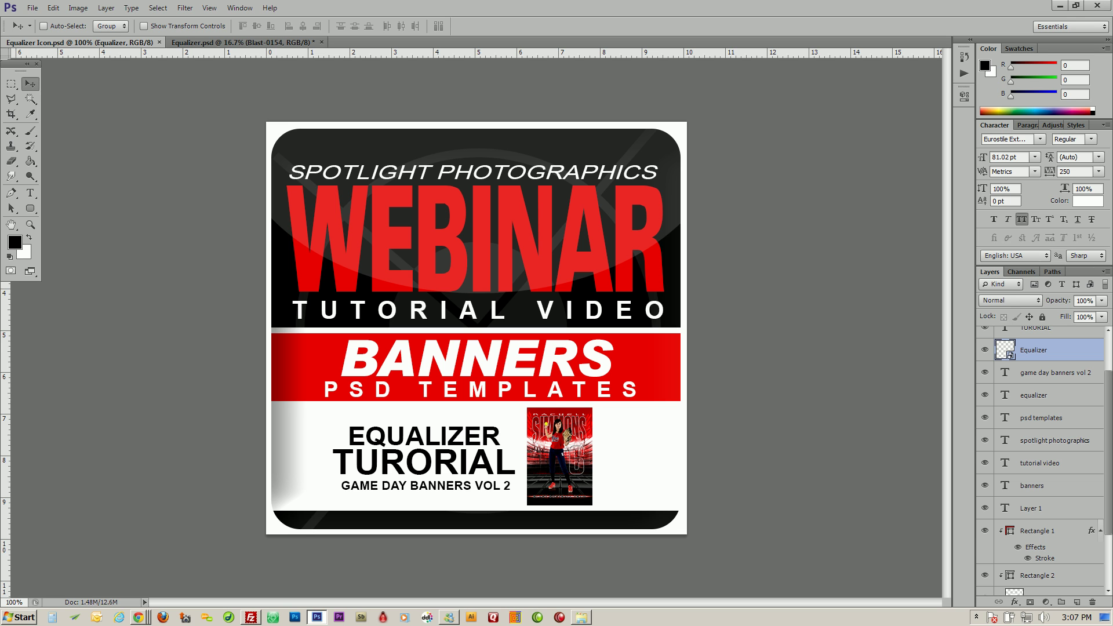
# Switch from the webinar icon to the Equalizer.psd softball banner document.
pyautogui.click(233, 43)
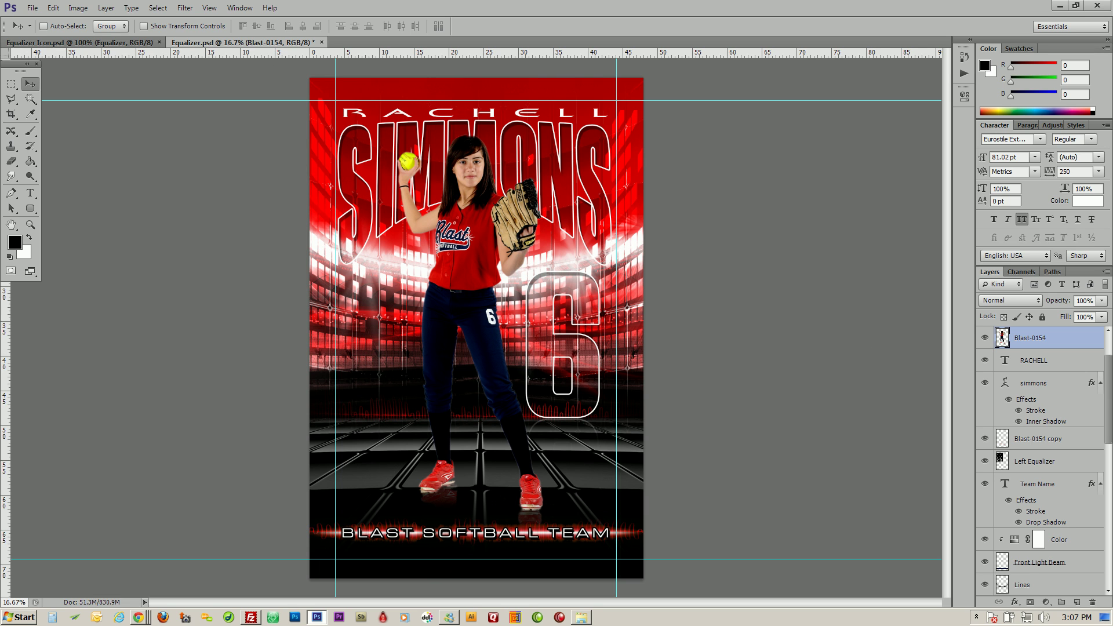
# Hide the Blast-0154 softball player layer so only the stadium and lettering show.
pyautogui.moveTo(1108, 374)
pyautogui.mouseDown()
pyautogui.moveTo(1110, 525)
pyautogui.moveTo(1109, 365)
pyautogui.mouseUp()
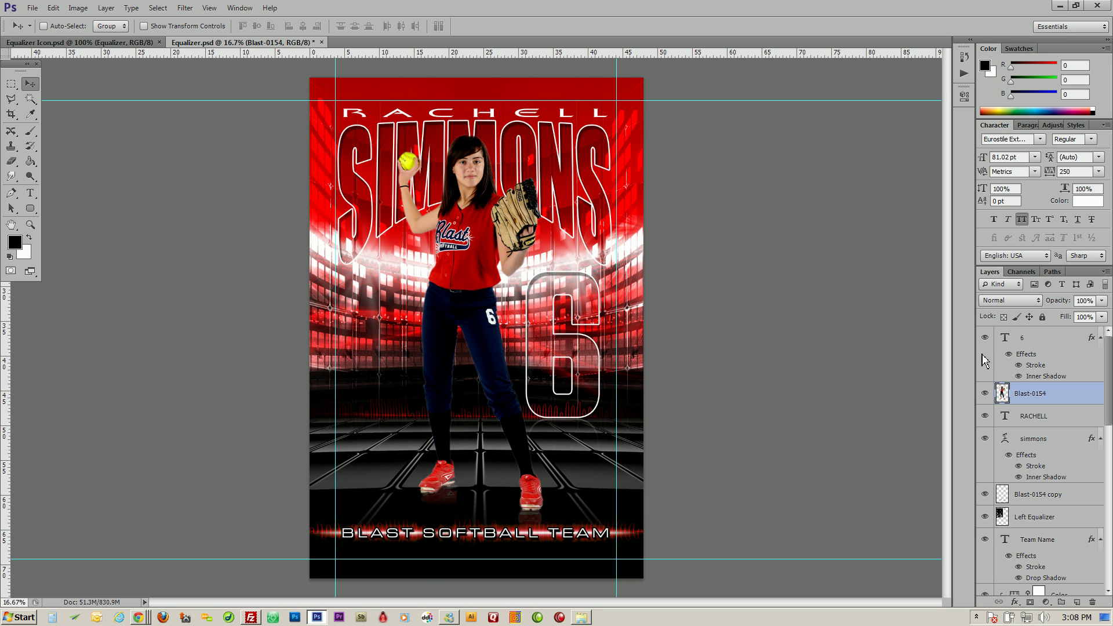
pyautogui.click(984, 395)
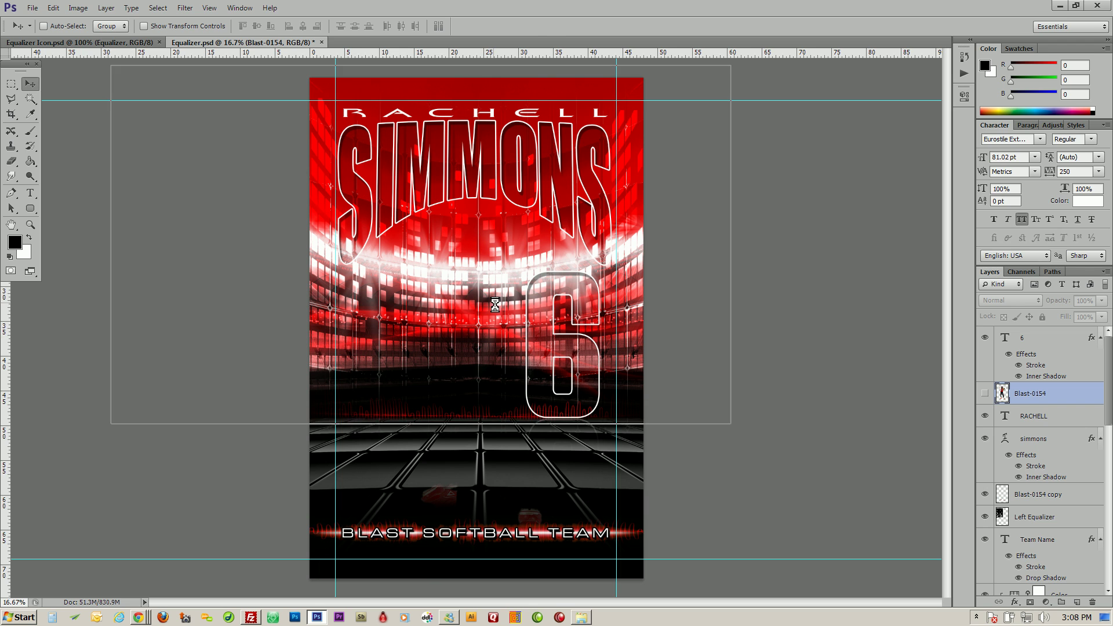
pyautogui.hotkey('ctrl', 't')
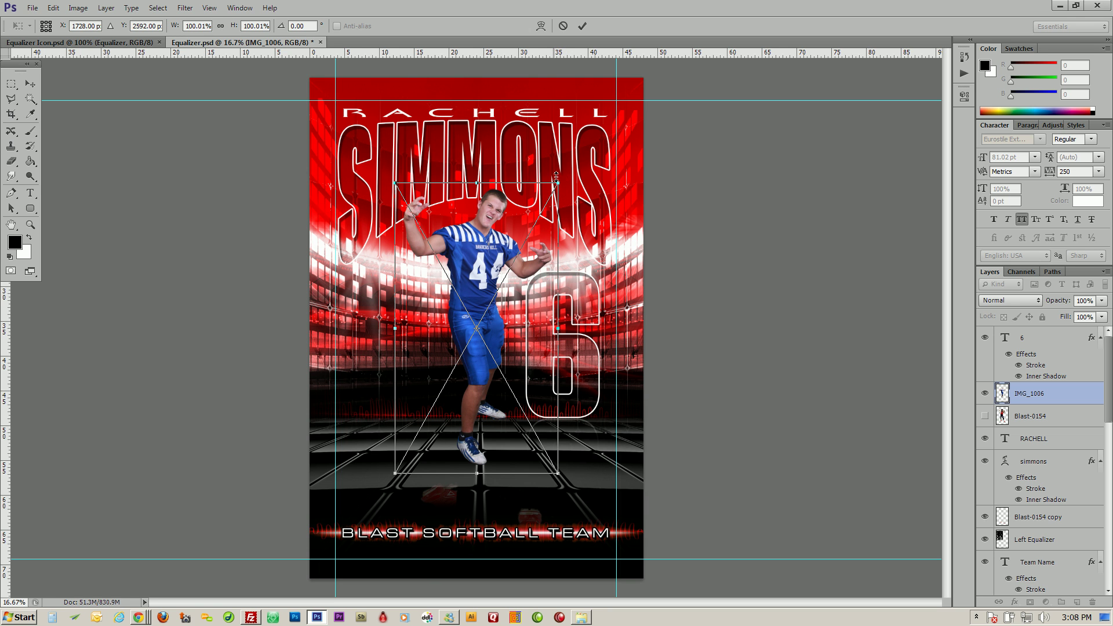
# Scale the IMG_1006 football player up to about 137% around its centre and commit.
pyautogui.moveTo(560, 184); pyautogui.dragTo(611, 144)
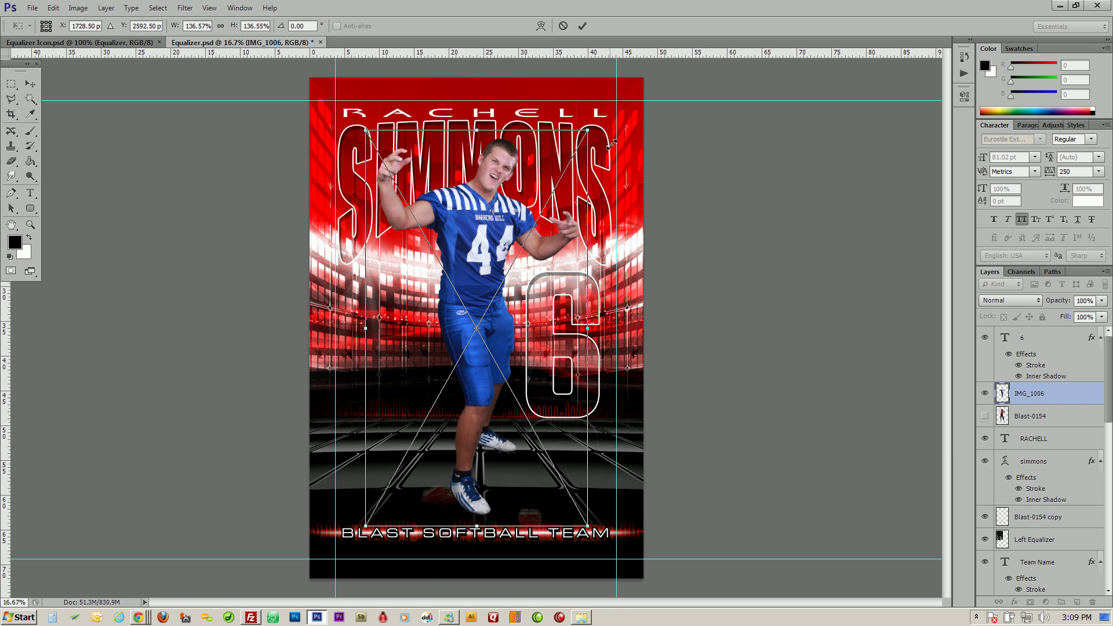
pyautogui.click(583, 27)
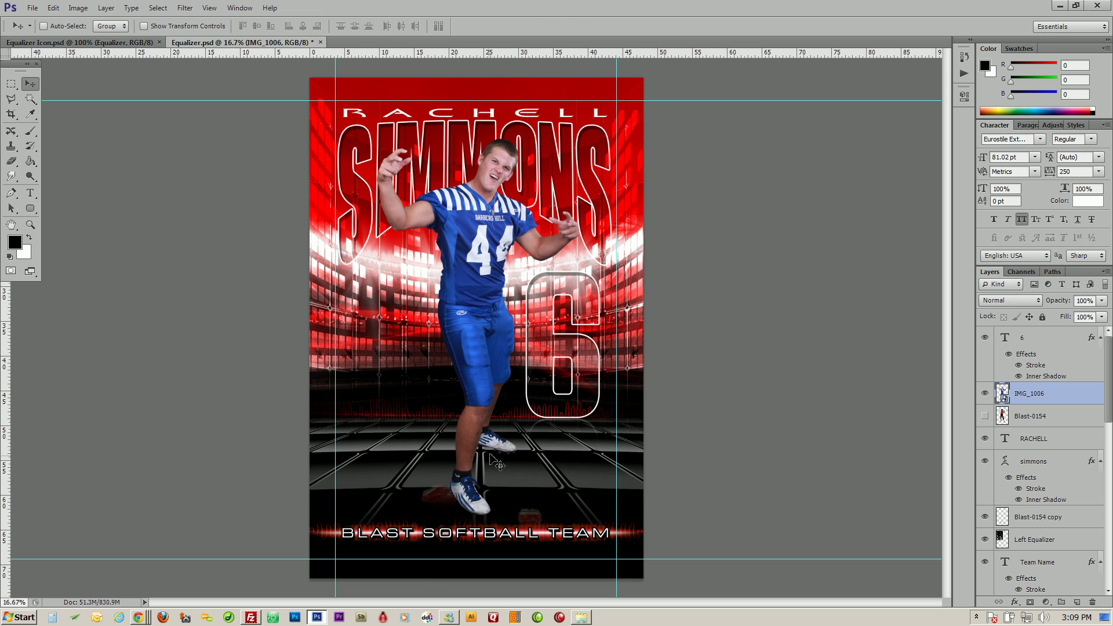
# Delete the old player's faded floor reflection layer, Blast-0154 copy.
pyautogui.rightClick(441, 497)
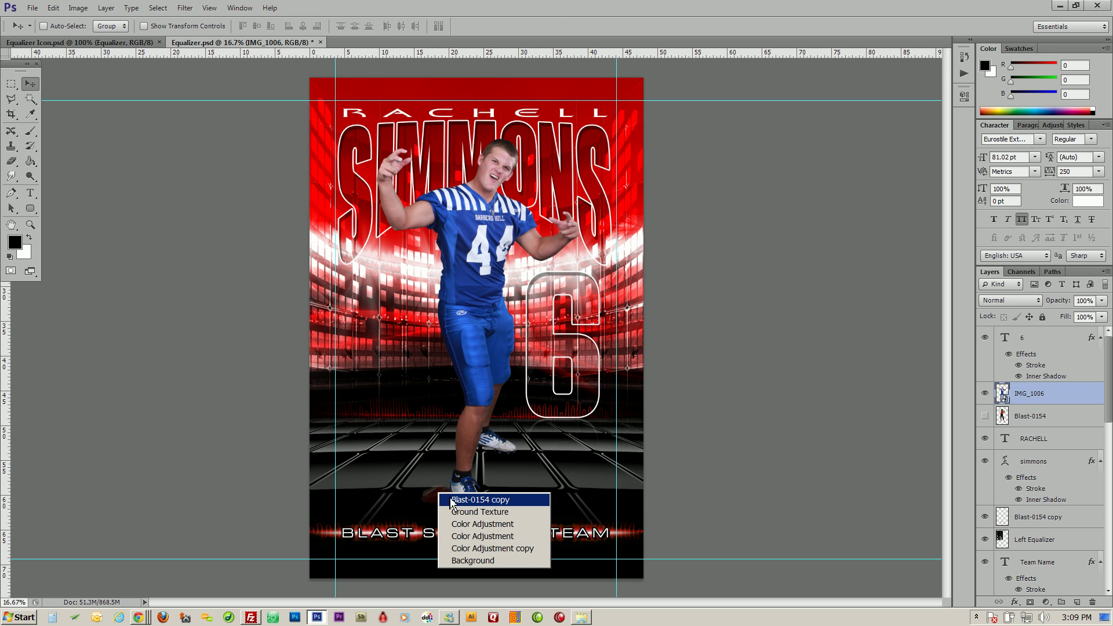
pyautogui.click(453, 500)
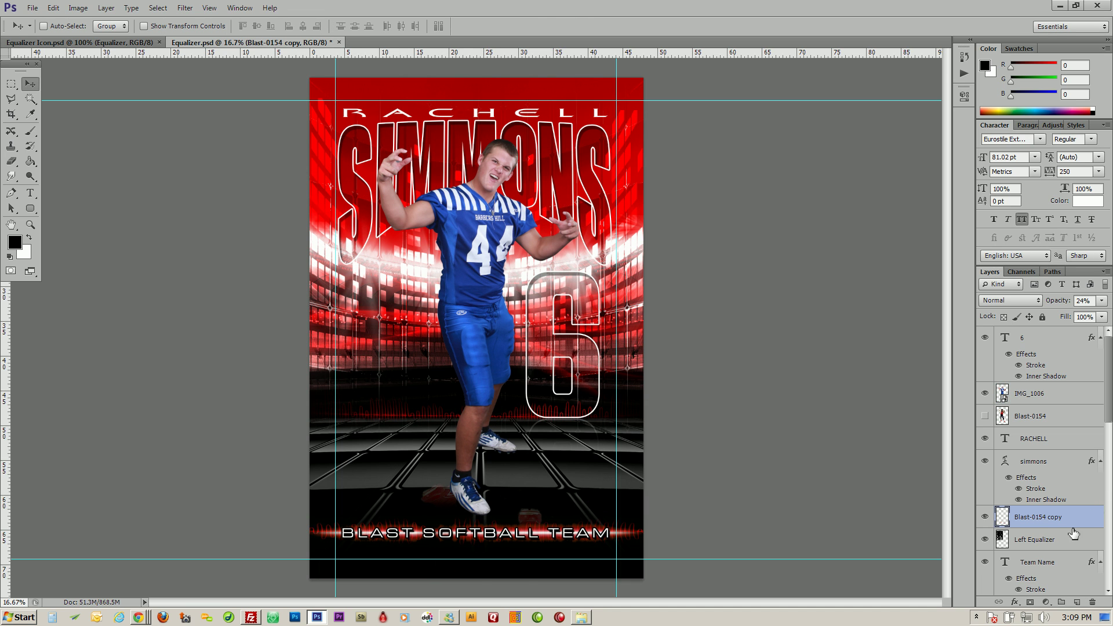
pyautogui.press('Delete')
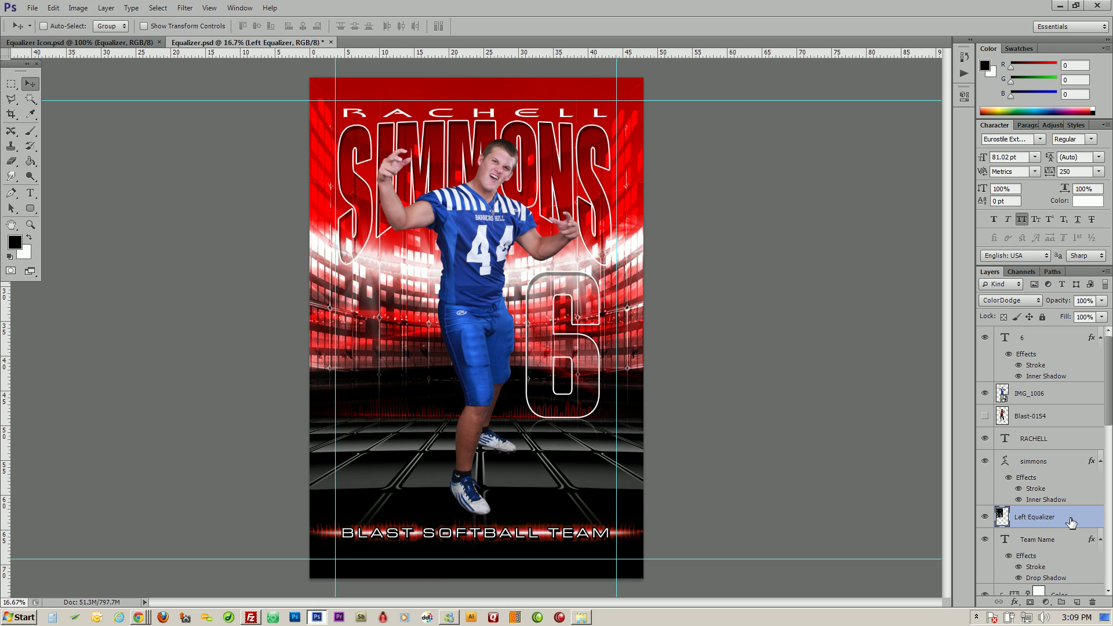
# Nudge the IMG_1006 football player slightly up and left, then rasterize its layer.
pyautogui.rightClick(485, 233)
pyautogui.click(496, 238)
pyautogui.moveTo(496, 238); pyautogui.dragTo(493, 236)
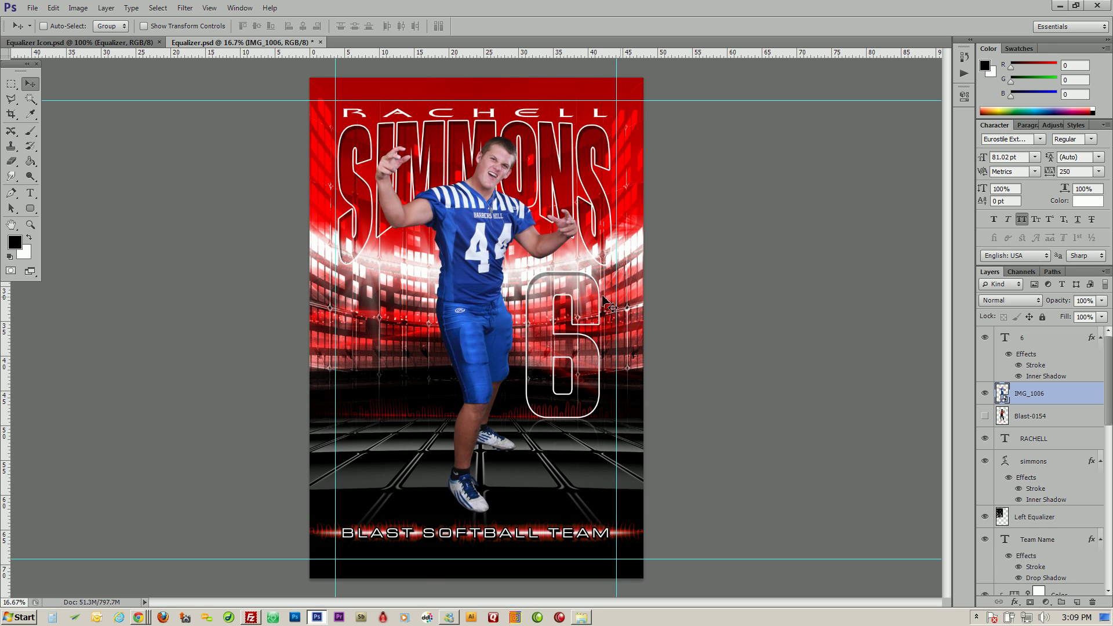
pyautogui.rightClick(1067, 399)
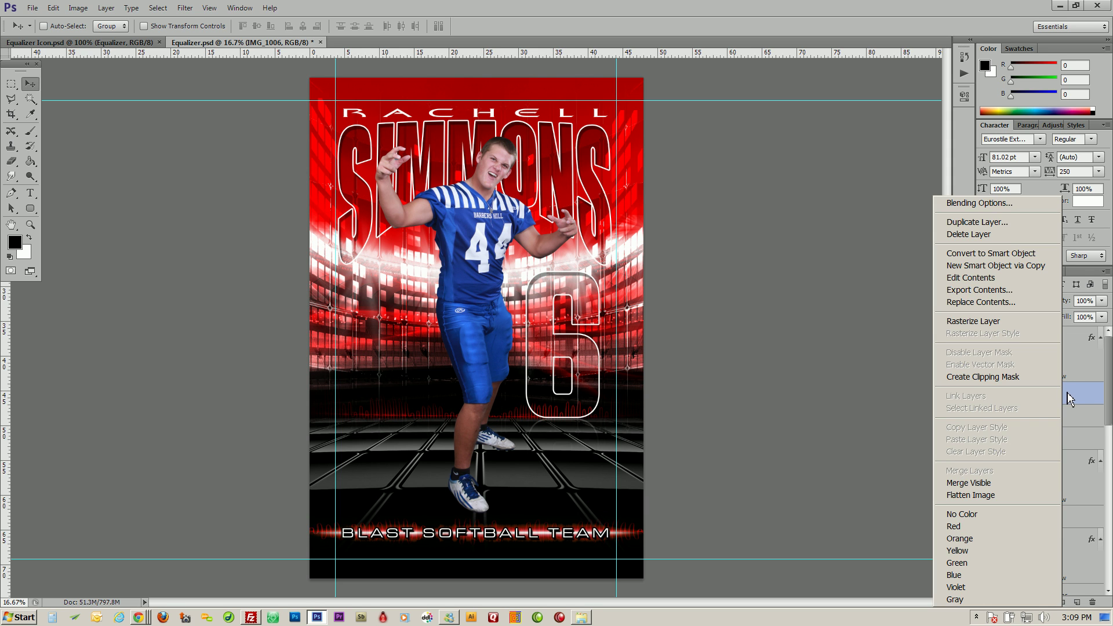
pyautogui.click(1078, 396)
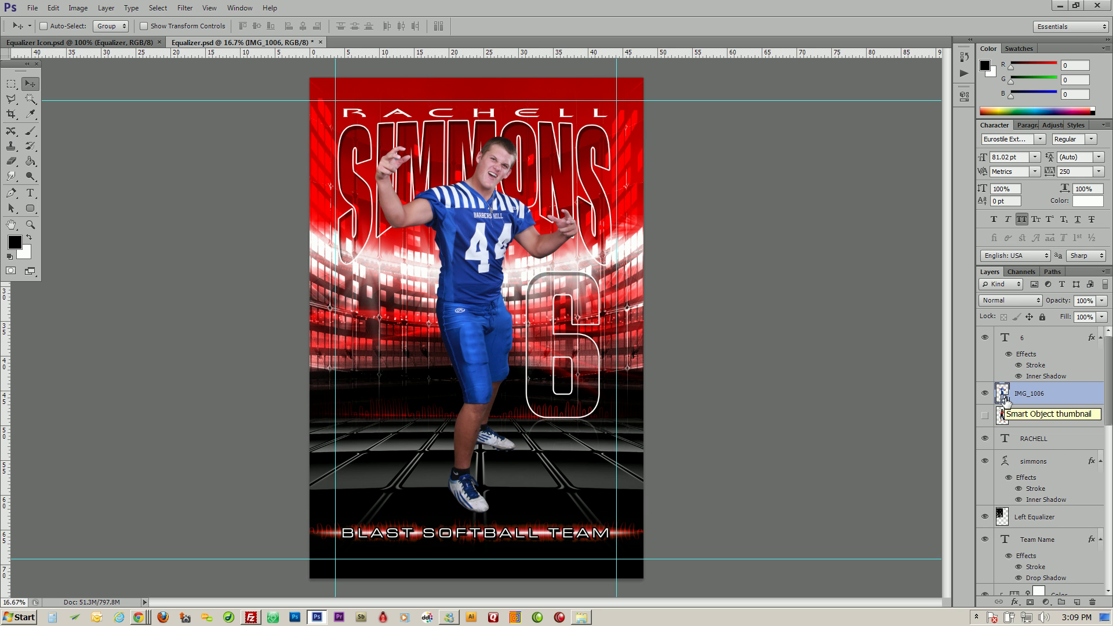
pyautogui.rightClick(1071, 397)
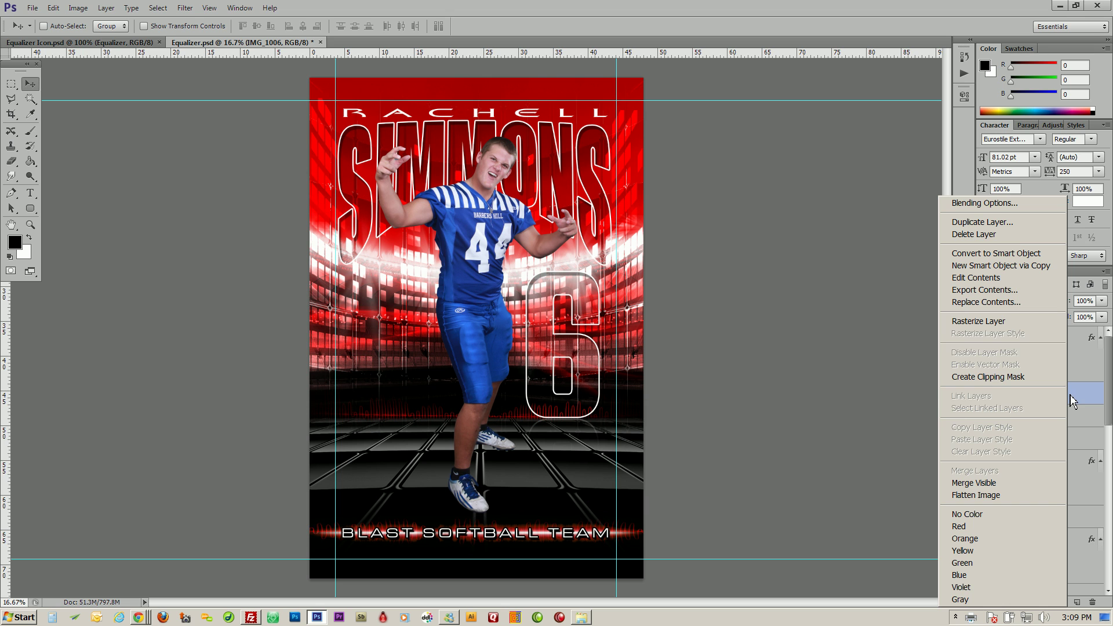
pyautogui.click(1006, 325)
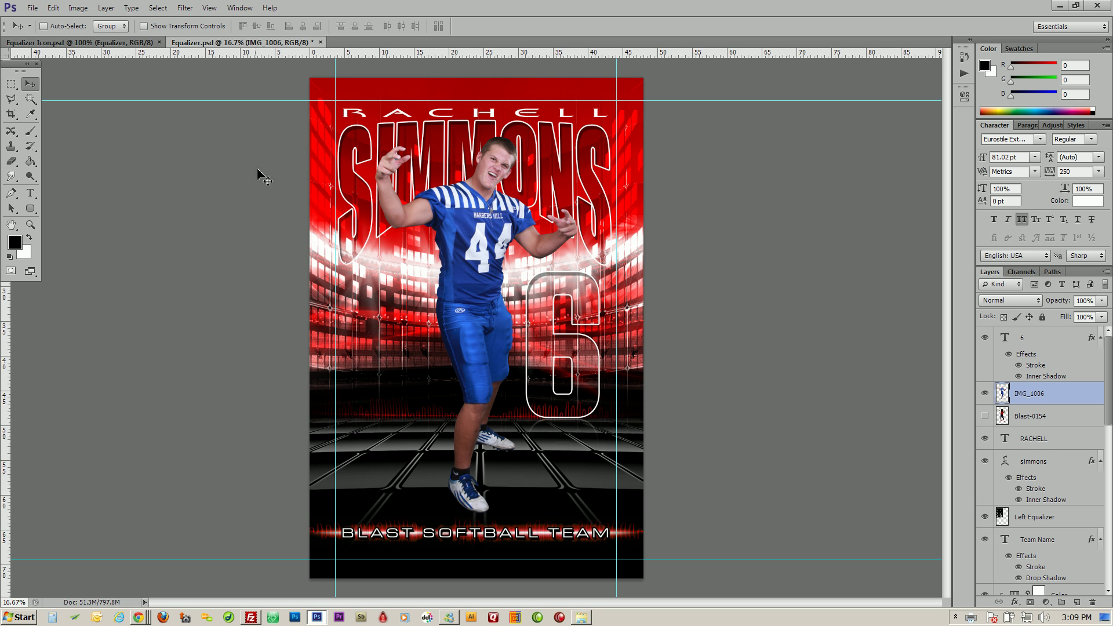
# Launch Topaz Adjust 4 on the player and preview presets from Photo Pop to Portrait Drama.
pyautogui.click(186, 9)
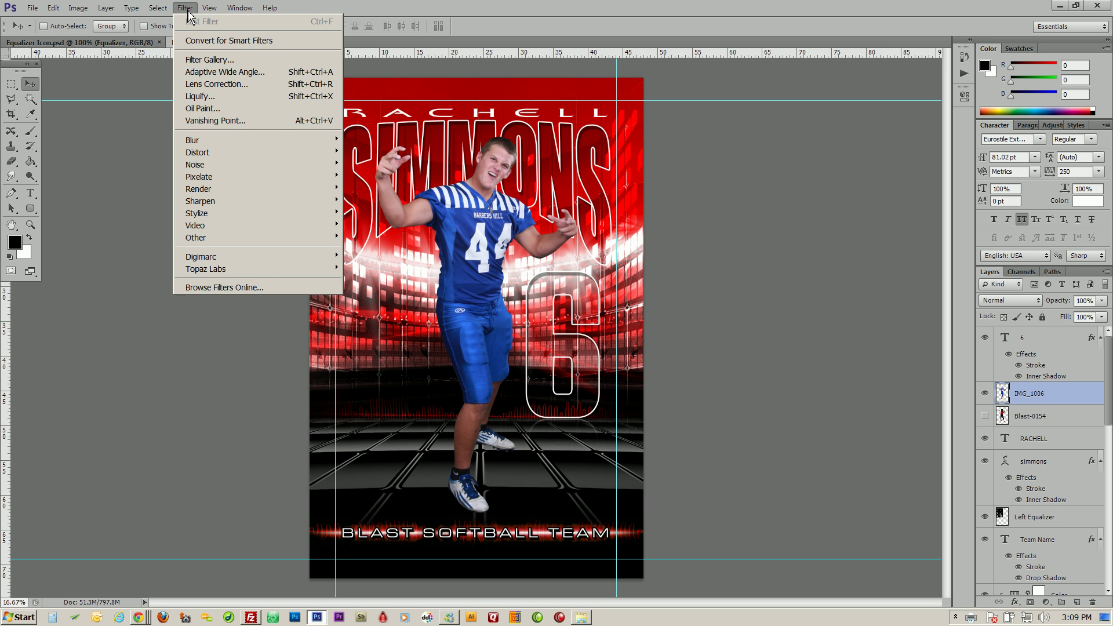
pyautogui.moveTo(226, 273)
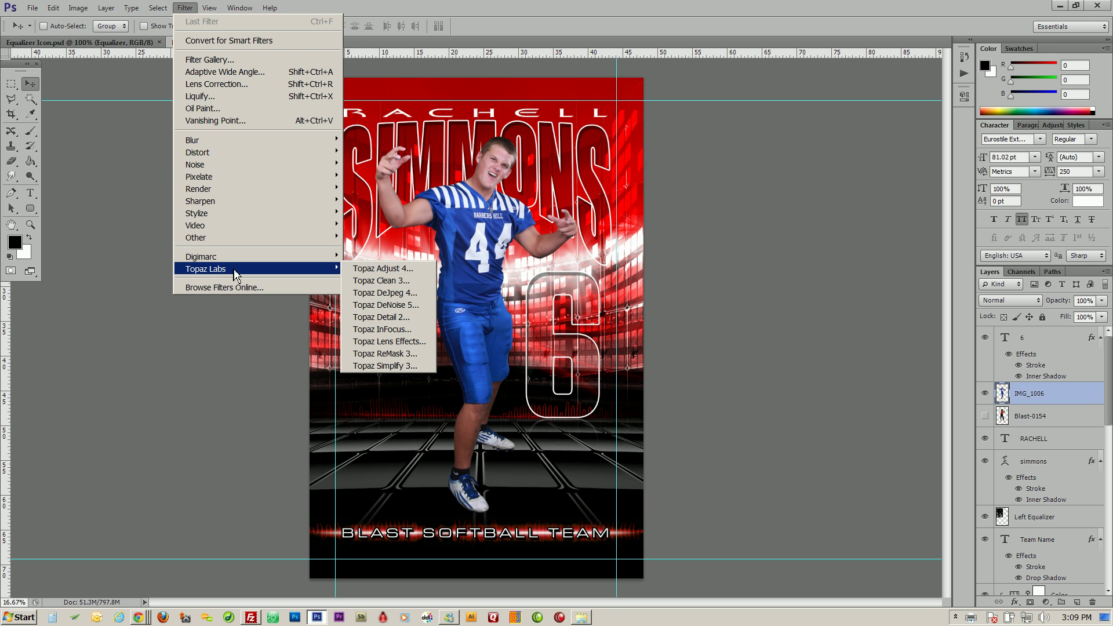
pyautogui.click(392, 270)
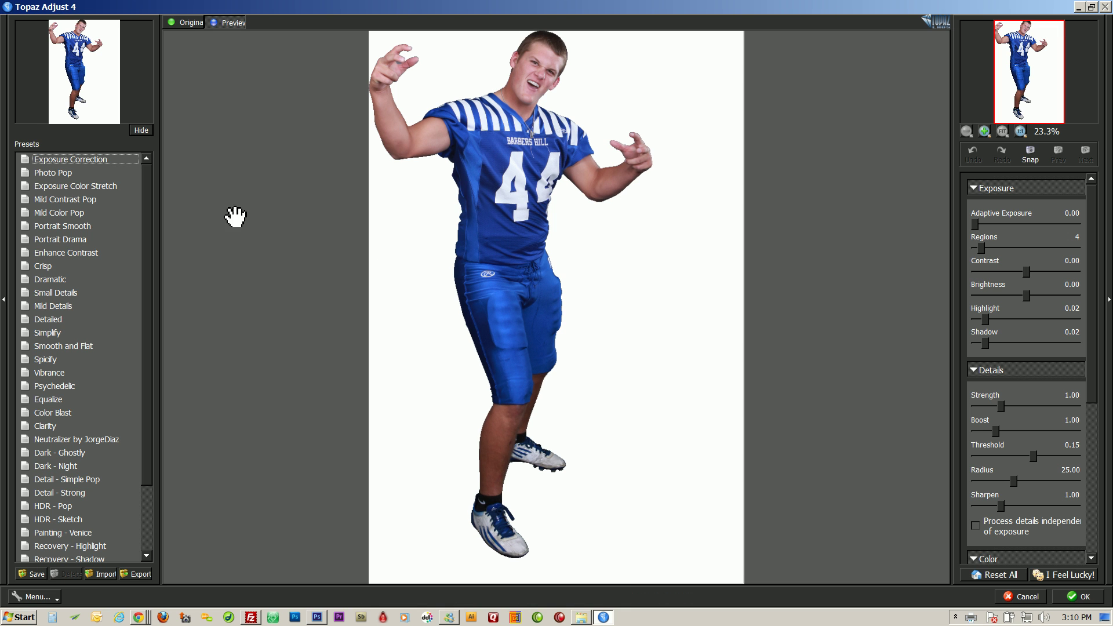
pyautogui.click(80, 173)
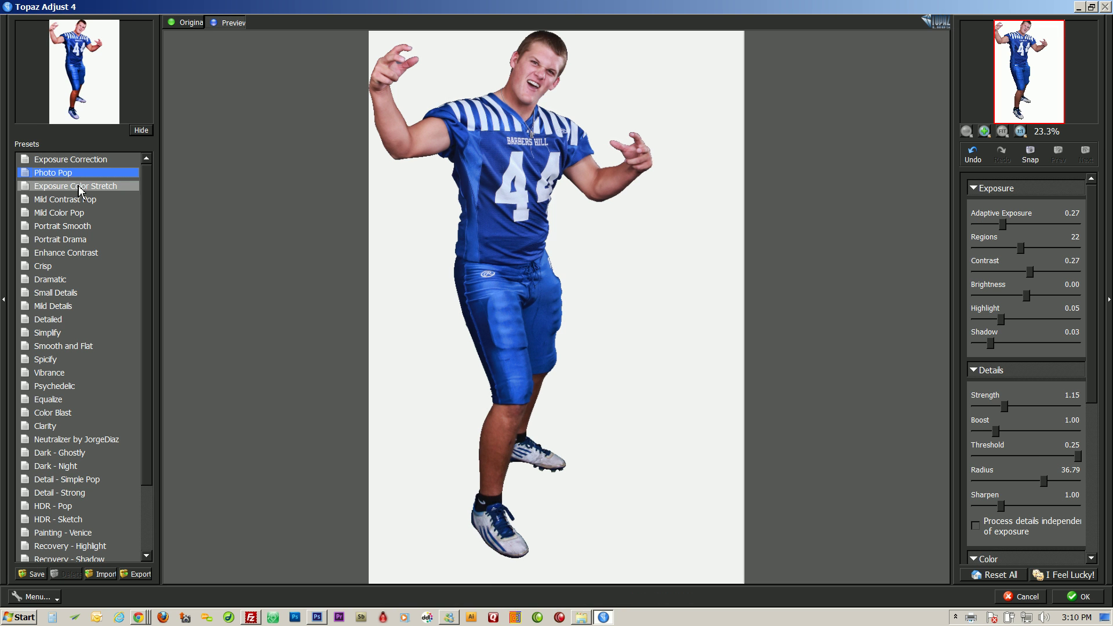
pyautogui.click(80, 186)
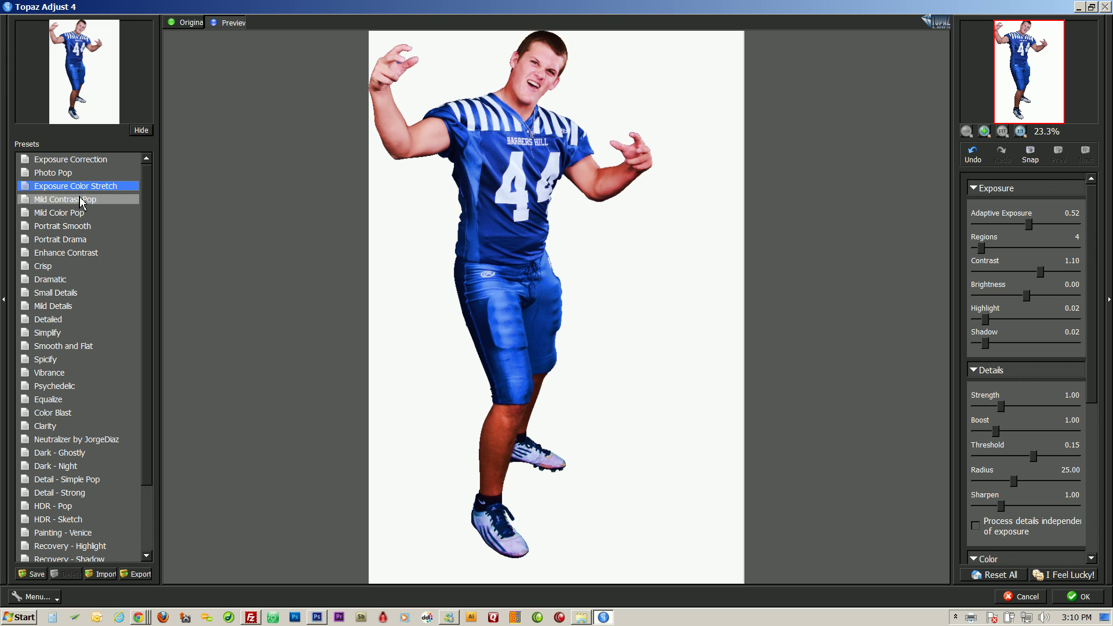
pyautogui.click(81, 200)
pyautogui.click(81, 213)
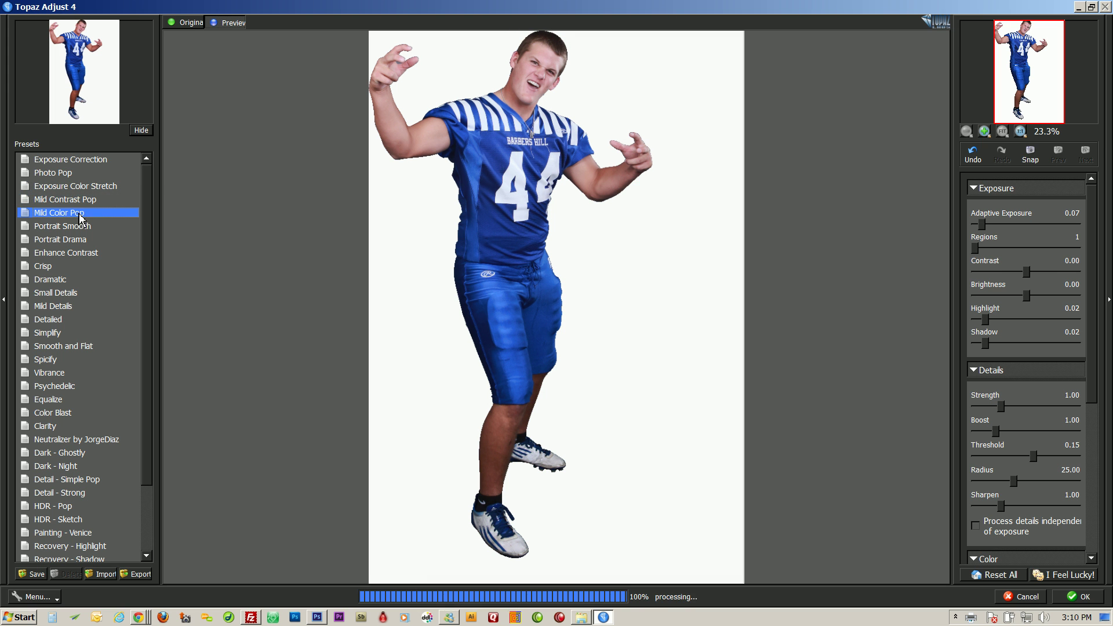
pyautogui.click(84, 227)
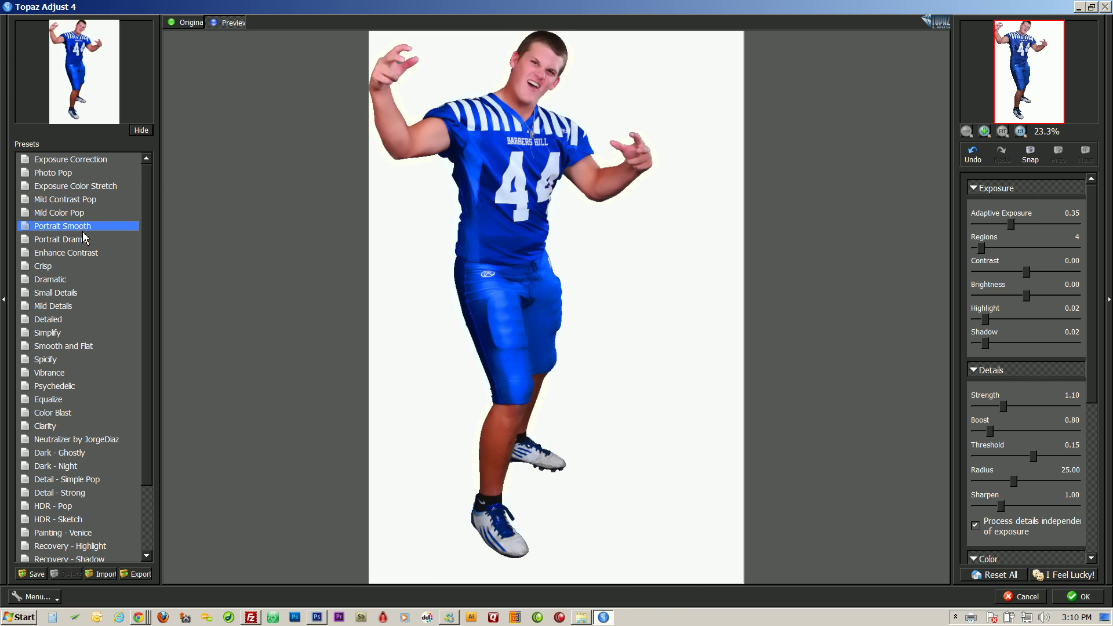
pyautogui.click(83, 239)
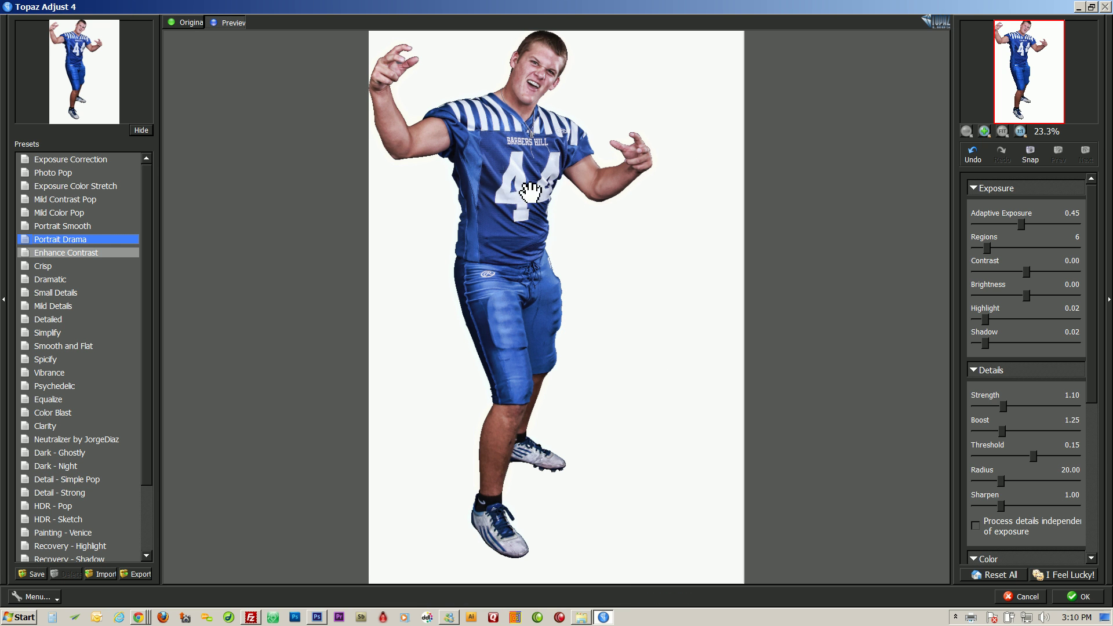
# Apply the Spicify preset with lowered colour saturation and return to Photoshop.
pyautogui.click(58, 360)
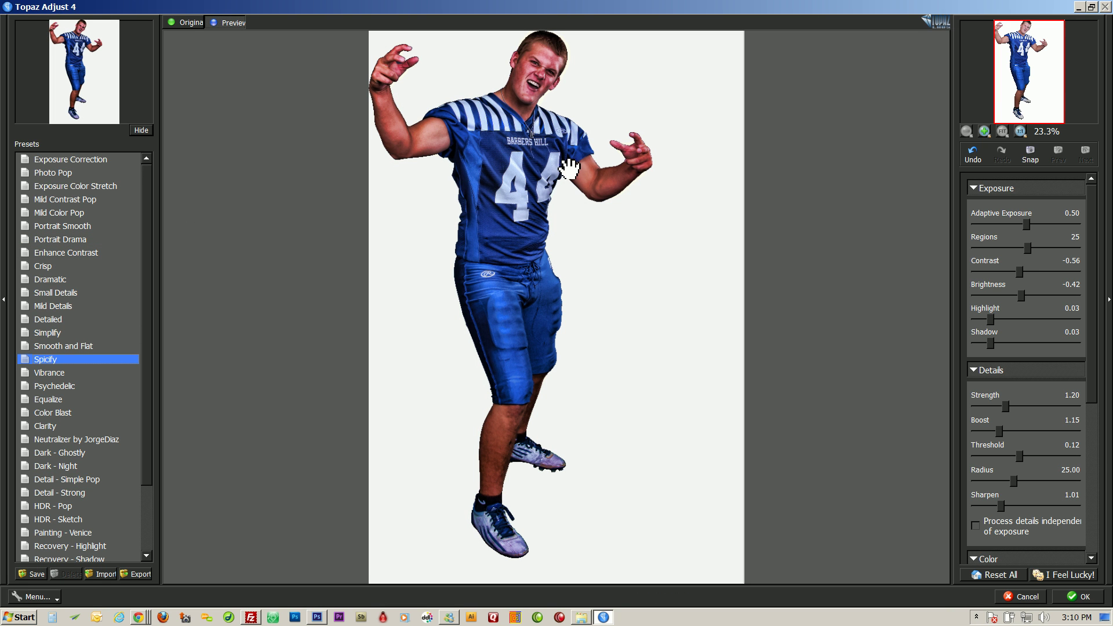
pyautogui.moveTo(1091, 351); pyautogui.dragTo(1100, 465)
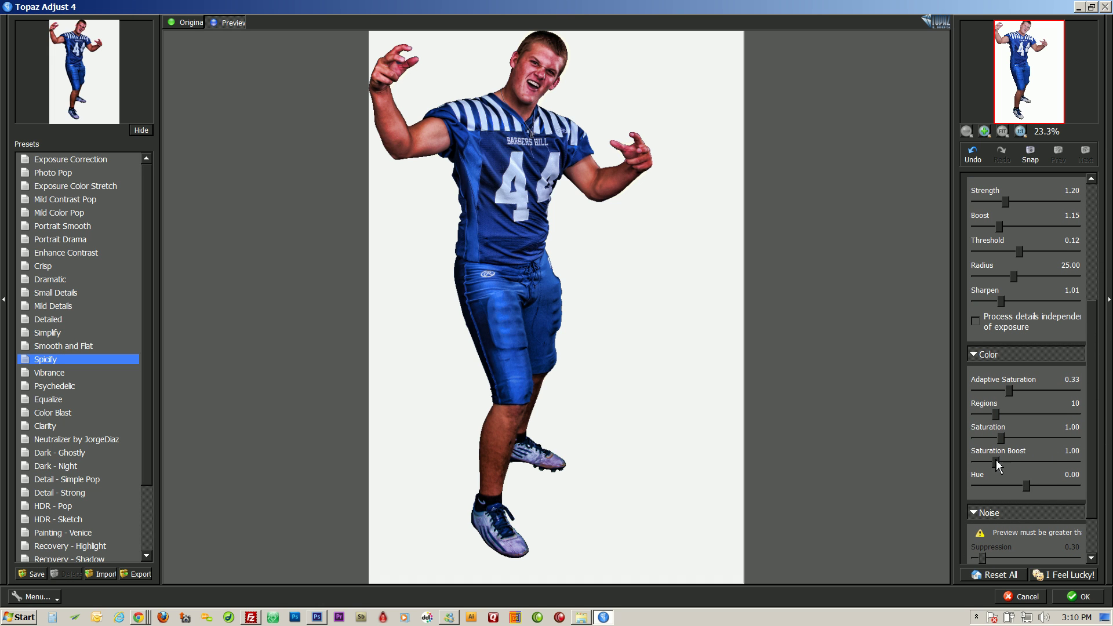
pyautogui.moveTo(1002, 439); pyautogui.dragTo(990, 443)
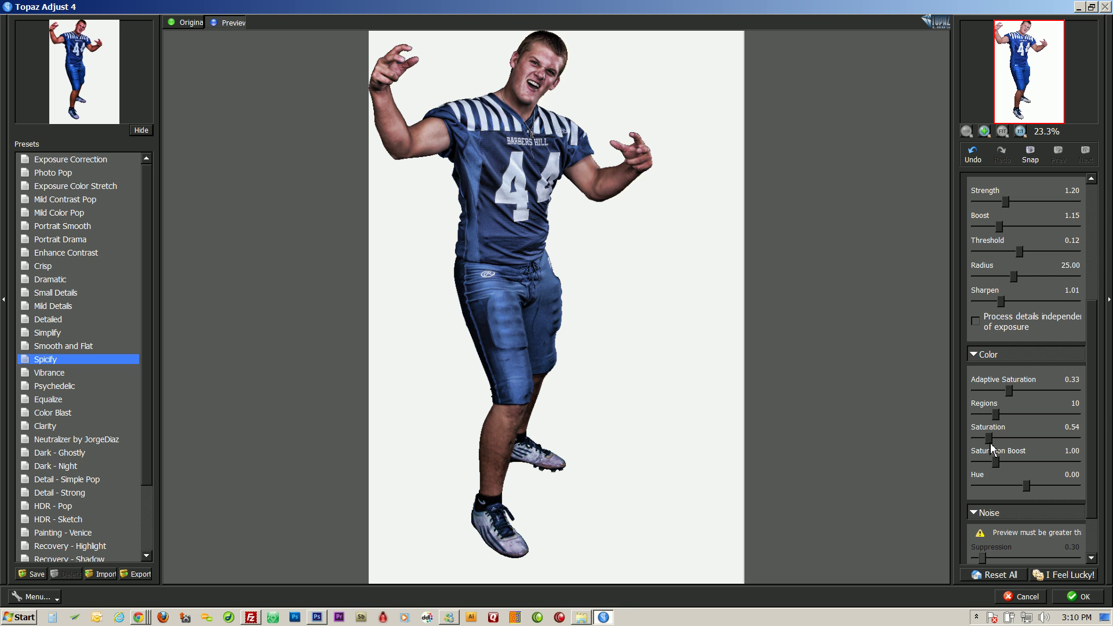
pyautogui.click(1077, 598)
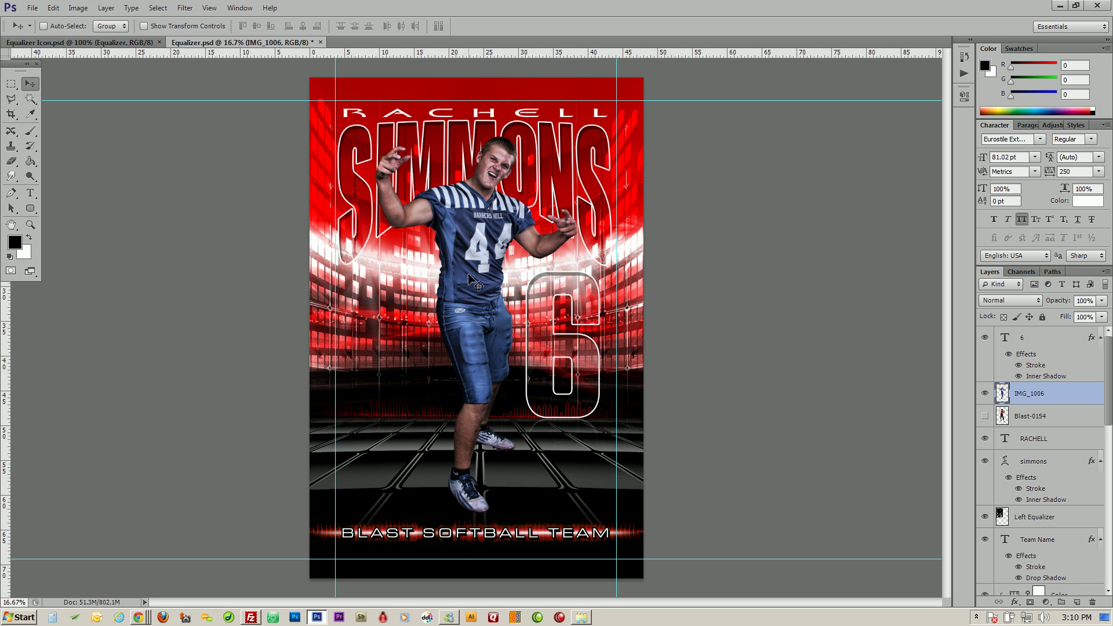
# Compare the toning before and after, duplicate IMG_1006 to IMG_1006 copy, and reselect the original.
pyautogui.hotkey('ctrl', 'z')
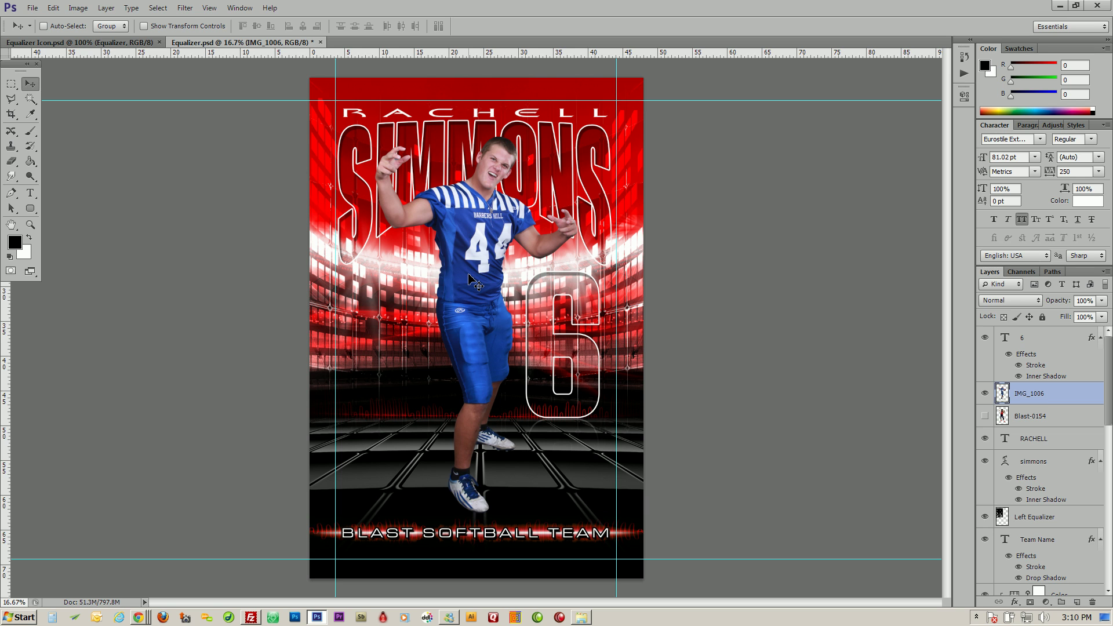
pyautogui.hotkey('ctrl', 'z')
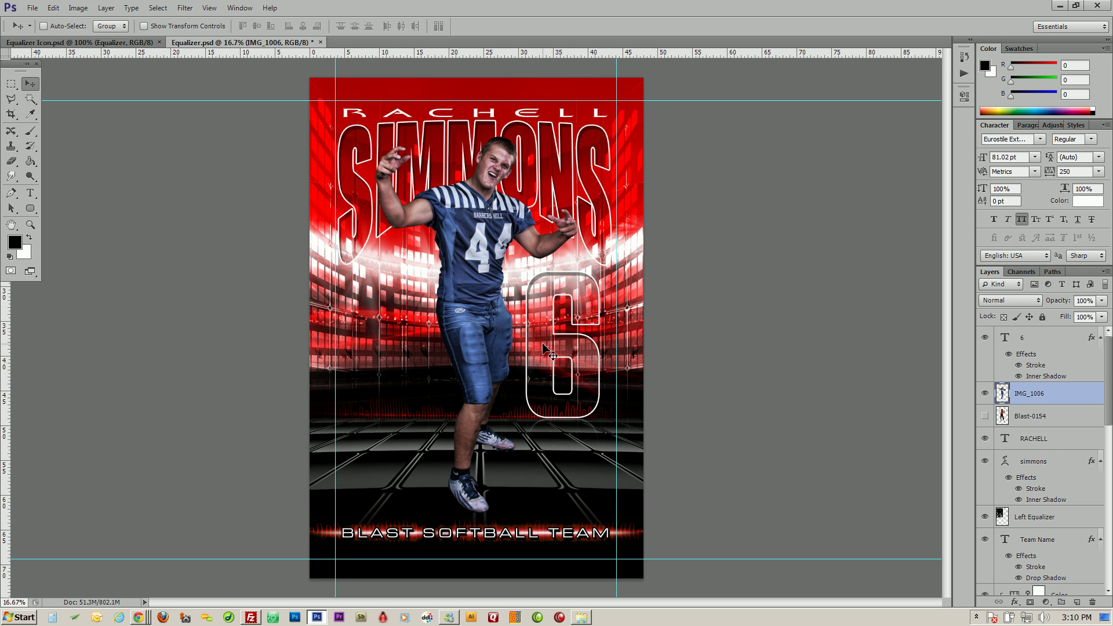
pyautogui.rightClick(1072, 400)
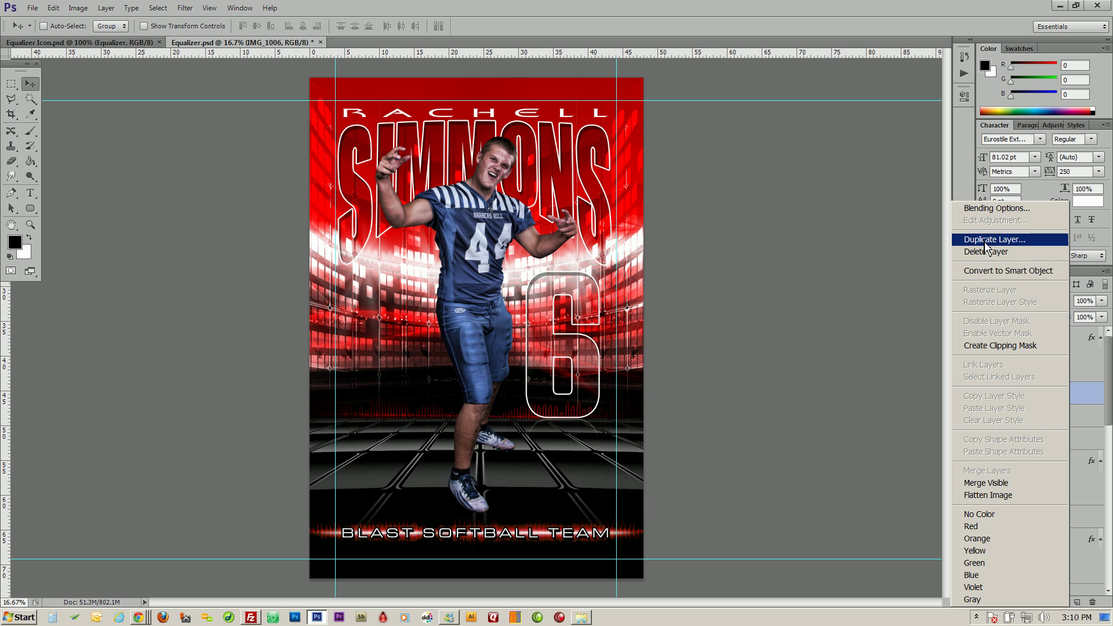
pyautogui.click(1074, 396)
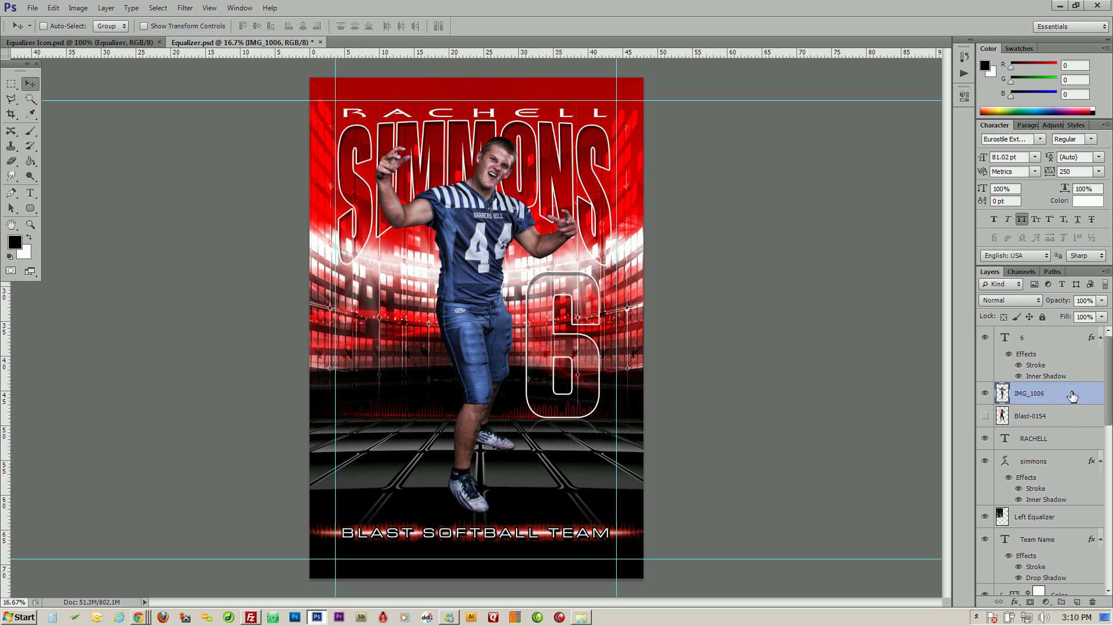
pyautogui.hotkey('ctrl', 'j')
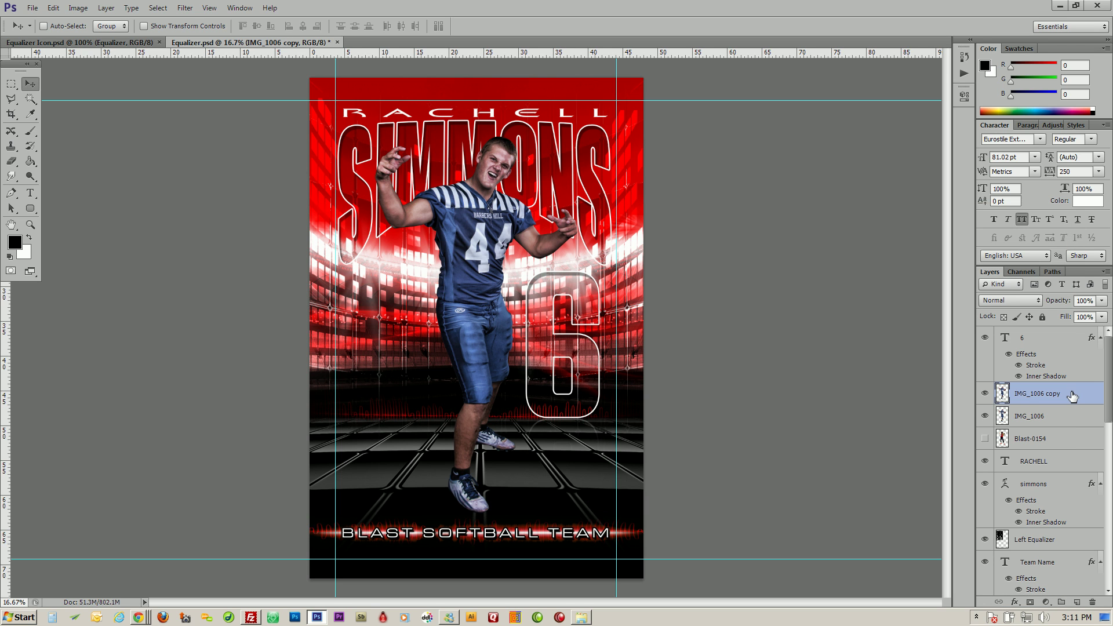
pyautogui.click(1062, 424)
# Flip the original IMG_1006 layer vertically, move it beneath the player's feet, and set 25% opacity.
pyautogui.hotkey('ctrl', 't')
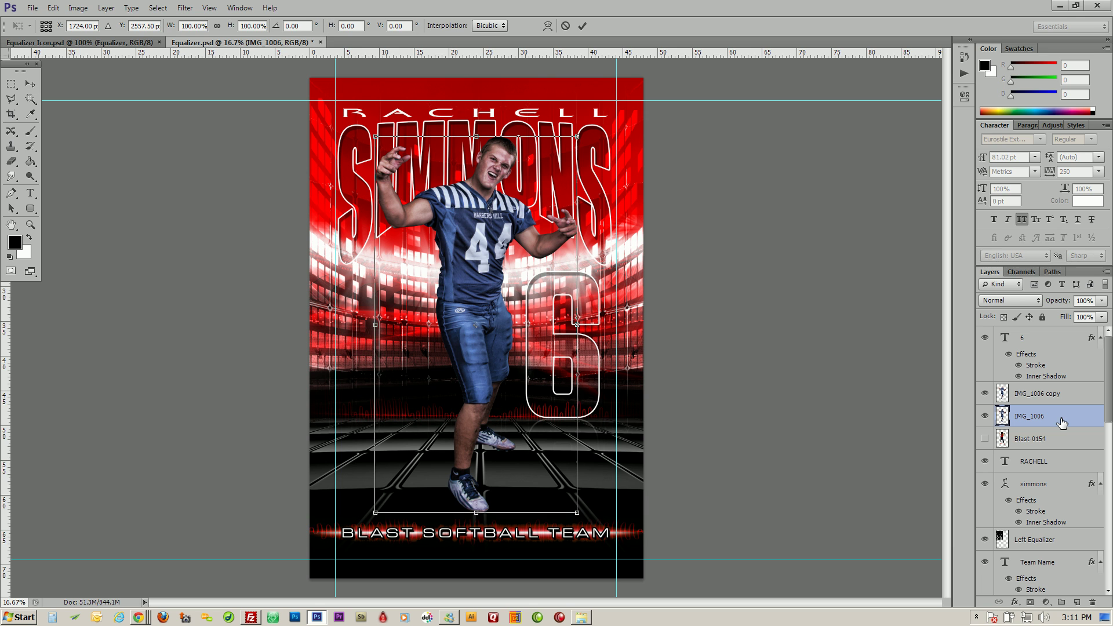
pyautogui.rightClick(482, 231)
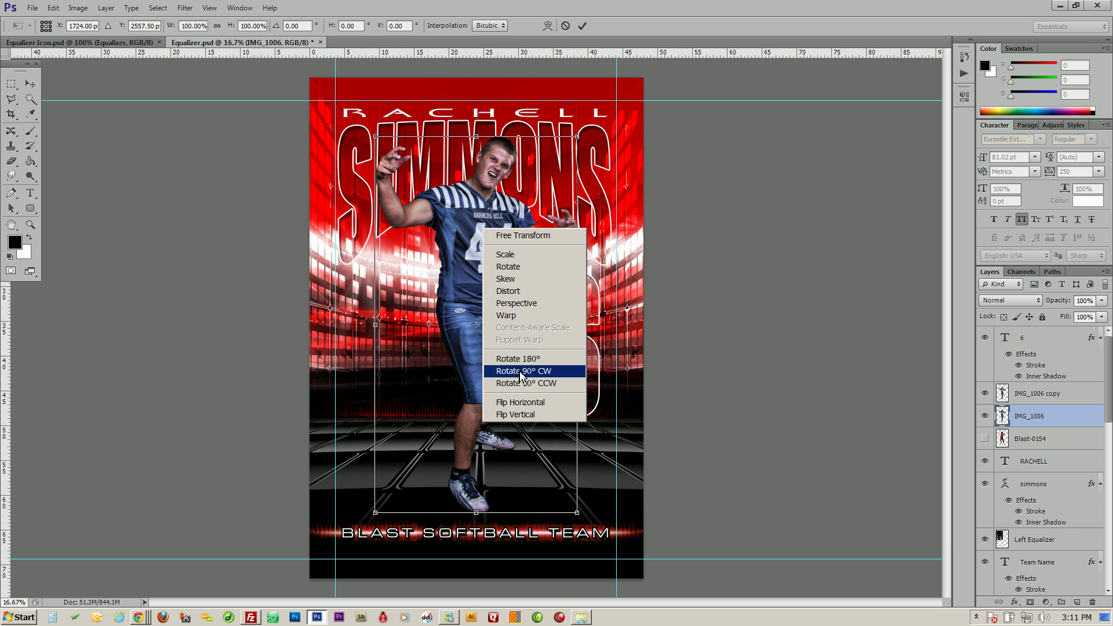
pyautogui.click(528, 415)
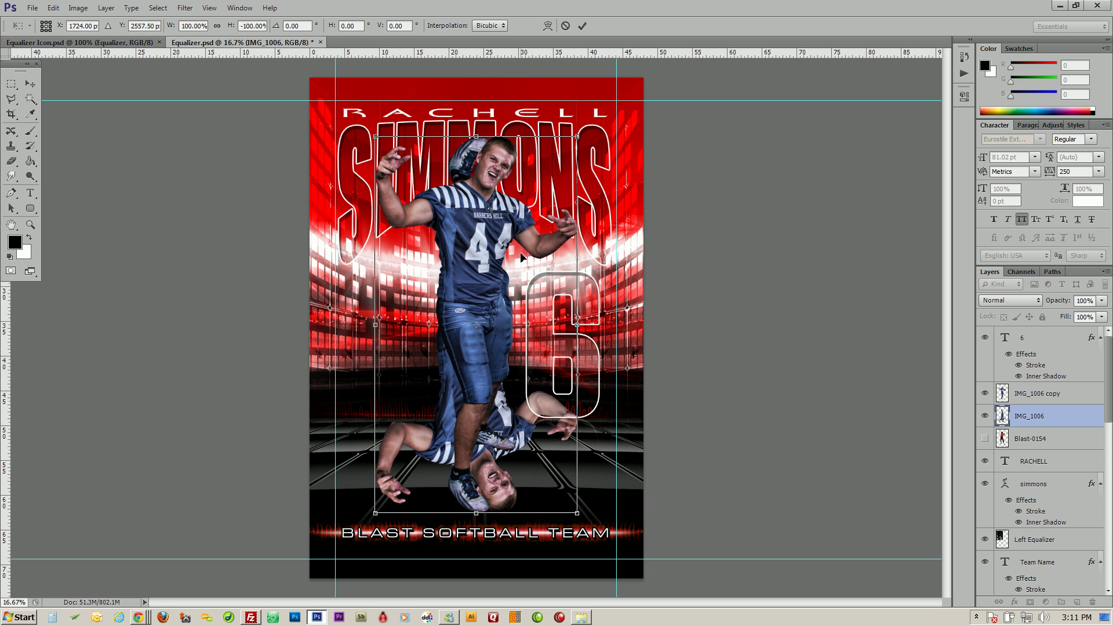
pyautogui.moveTo(482, 216); pyautogui.dragTo(489, 517)
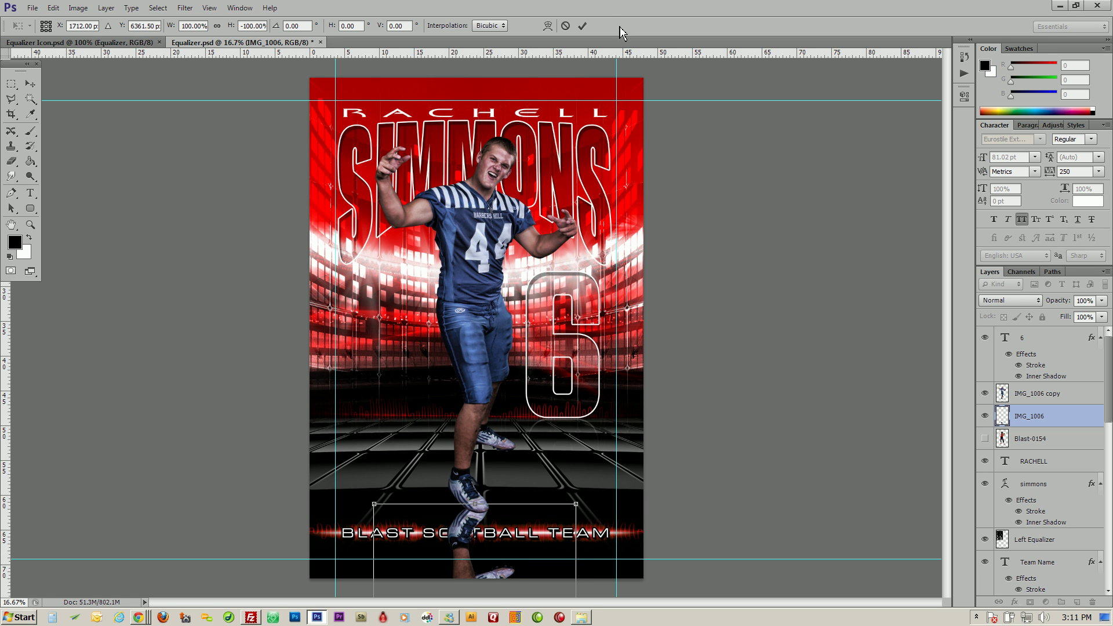
pyautogui.click(583, 26)
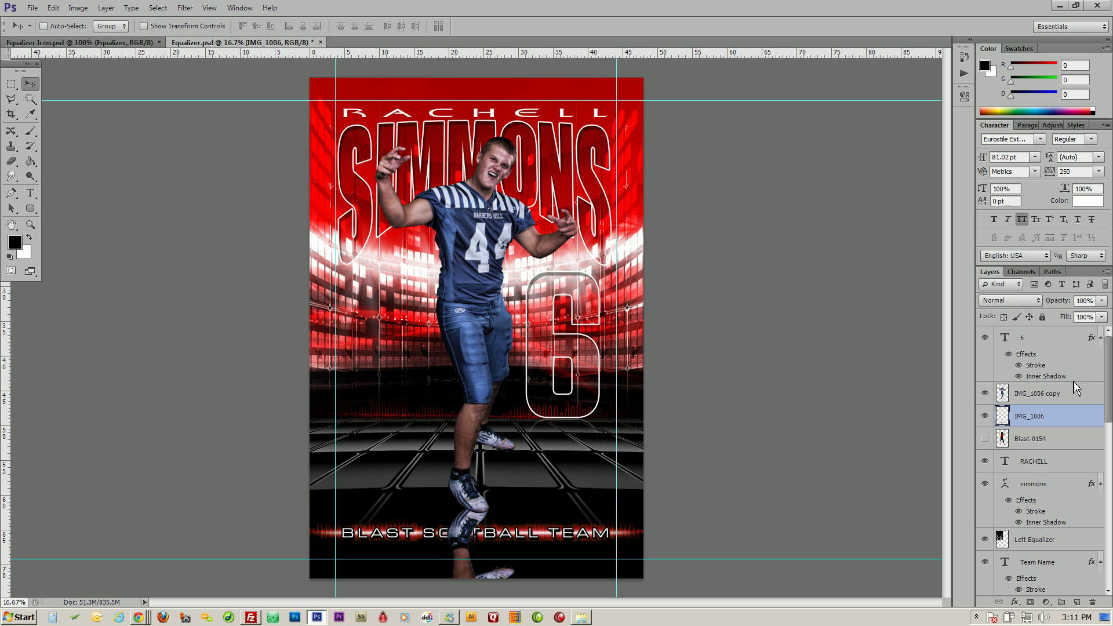
pyautogui.click(1101, 317)
pyautogui.moveTo(1099, 319); pyautogui.dragTo(1060, 324)
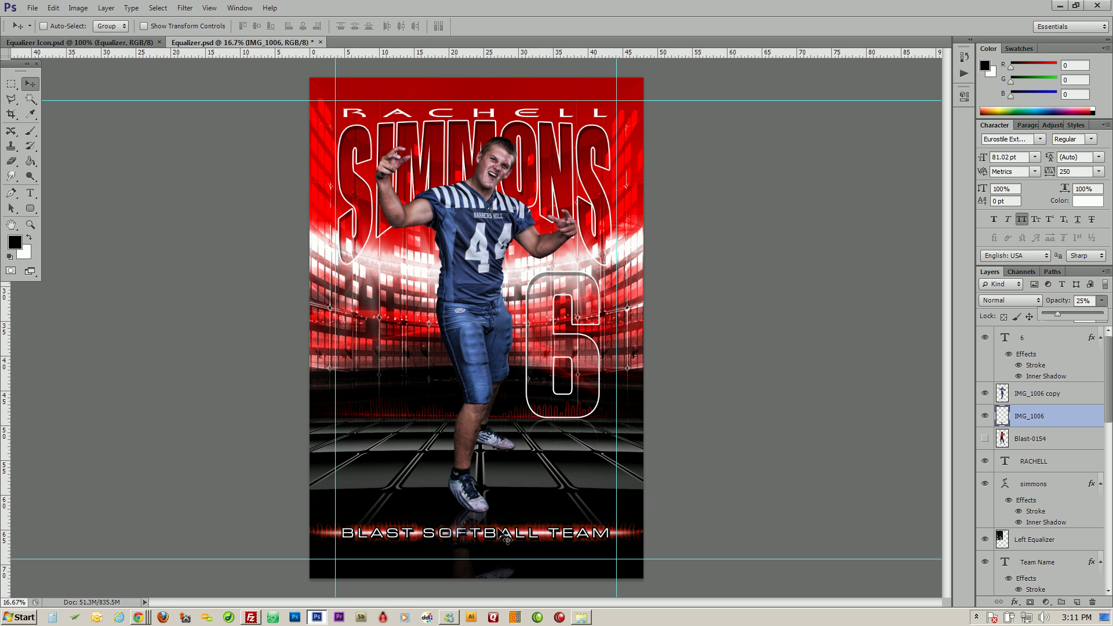
# Duplicate the faded reflection and position IMG_1006 copy 2 just under the feet.
pyautogui.click(1060, 417)
pyautogui.hotkey('ctrl', 'j')
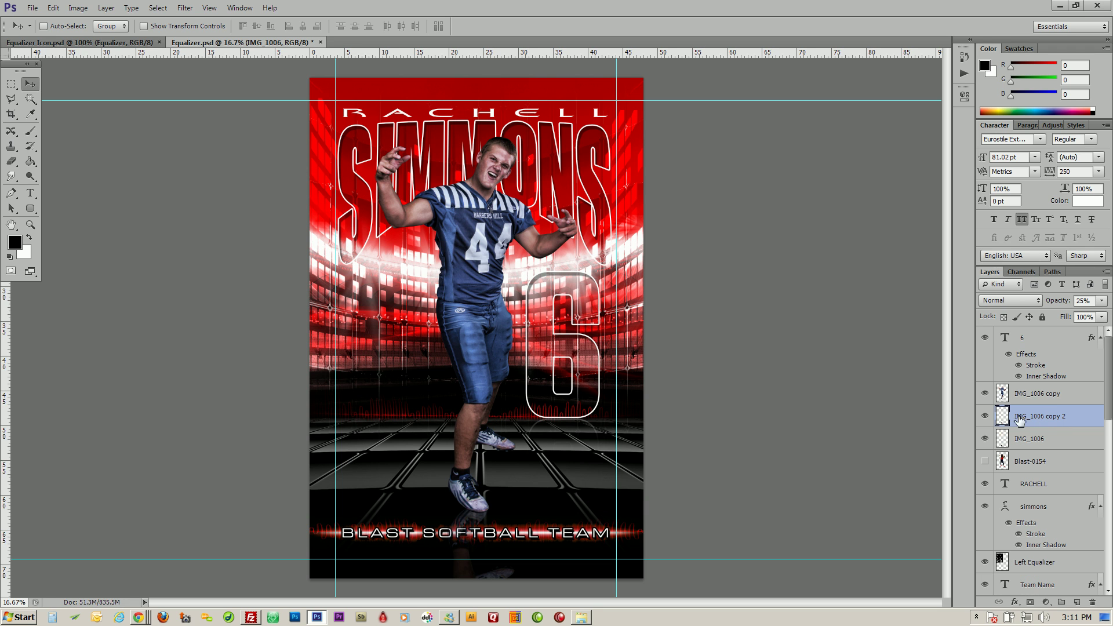
pyautogui.moveTo(464, 520)
pyautogui.mouseDown()
pyautogui.moveTo(490, 529)
pyautogui.moveTo(456, 531)
pyautogui.mouseUp()
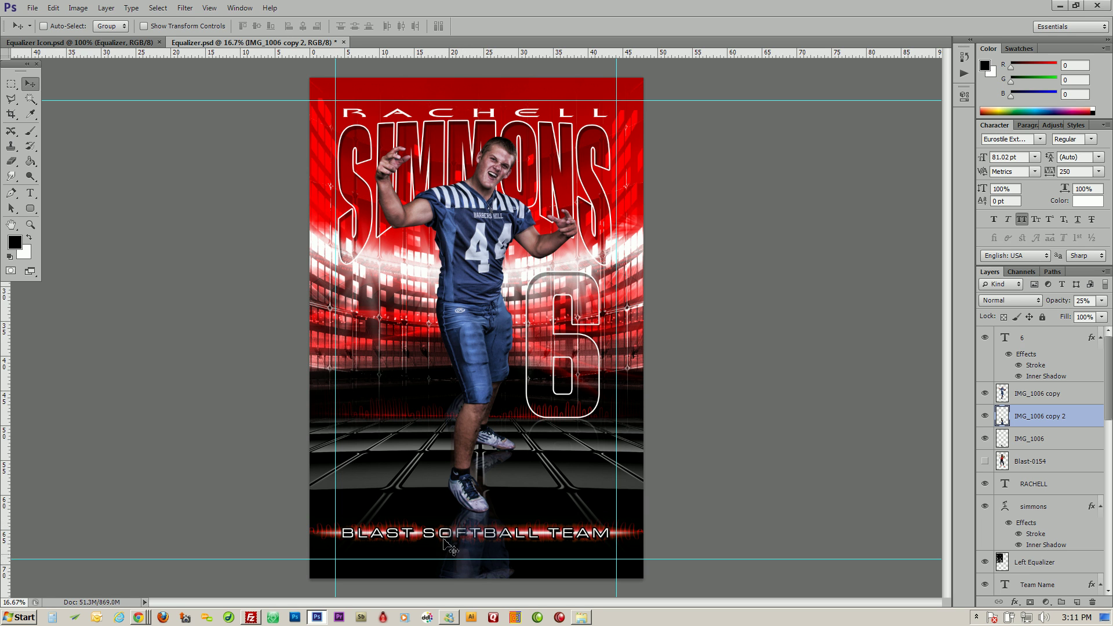
# Erase the lower parts of both reflection layers so they fade into the floor.
pyautogui.click(10, 162)
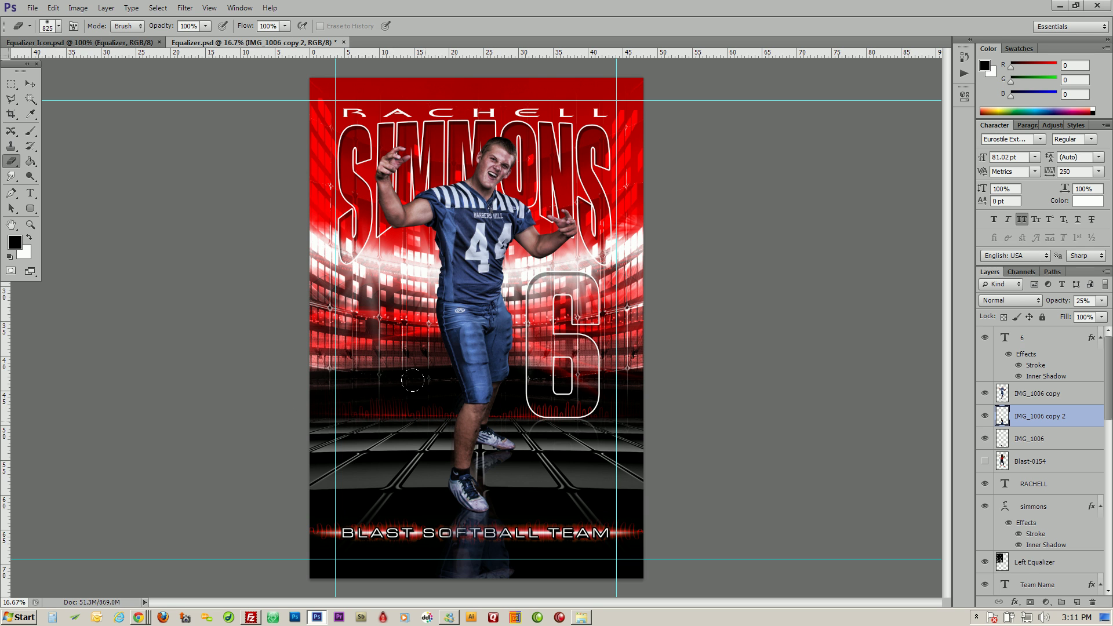
pyautogui.moveTo(395, 494); pyautogui.dragTo(442, 525)
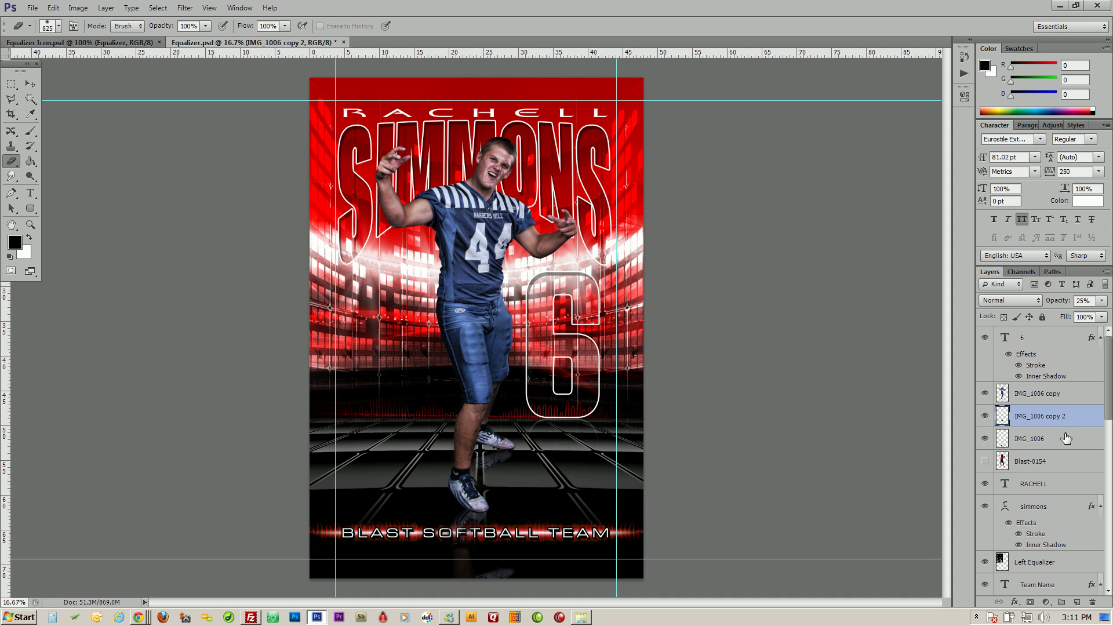
pyautogui.click(1021, 441)
pyautogui.moveTo(313, 555); pyautogui.dragTo(479, 563)
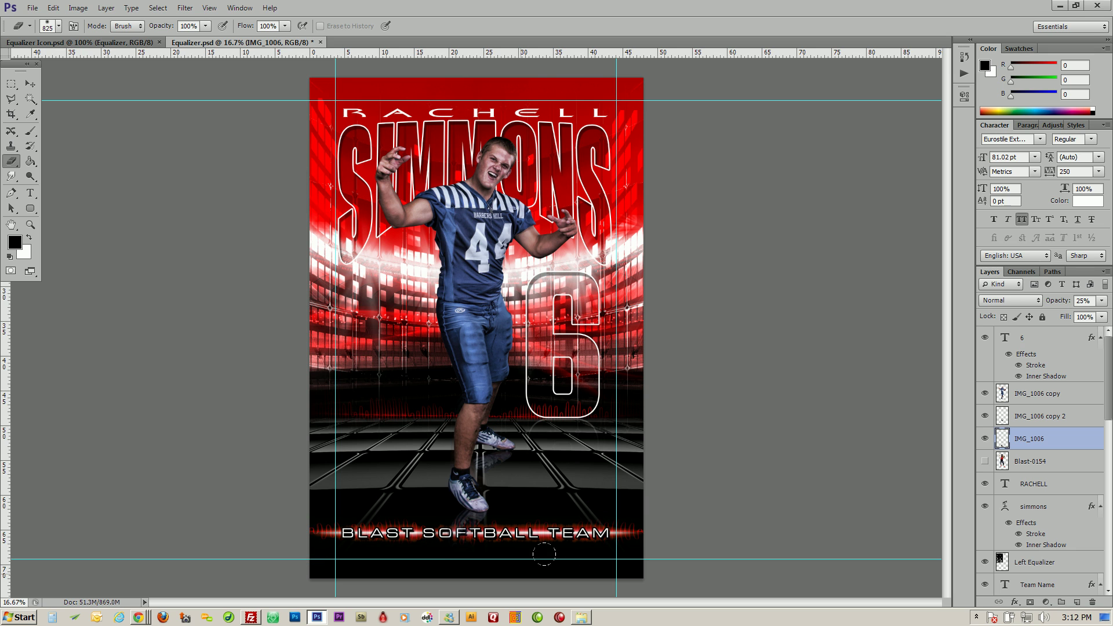
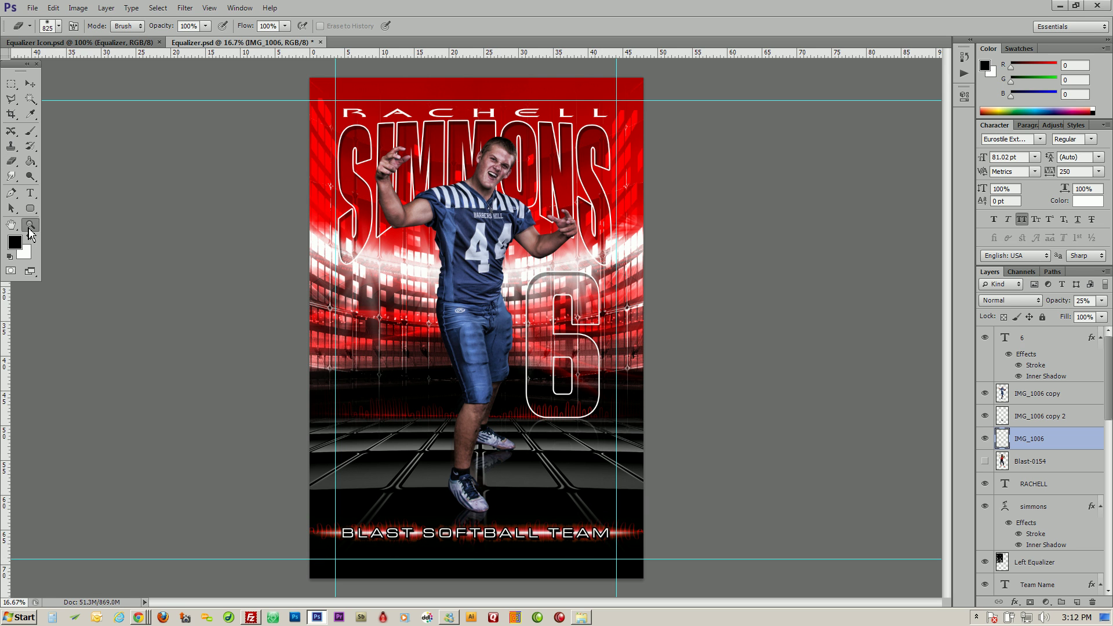
# Zoom in on the player's shoe and nudge the IMG_1006 reflection slightly lower beneath it.
pyautogui.press('z')
pyautogui.moveTo(436, 427)
pyautogui.mouseDown()
pyautogui.moveTo(482, 468)
pyautogui.moveTo(513, 467)
pyautogui.mouseUp()
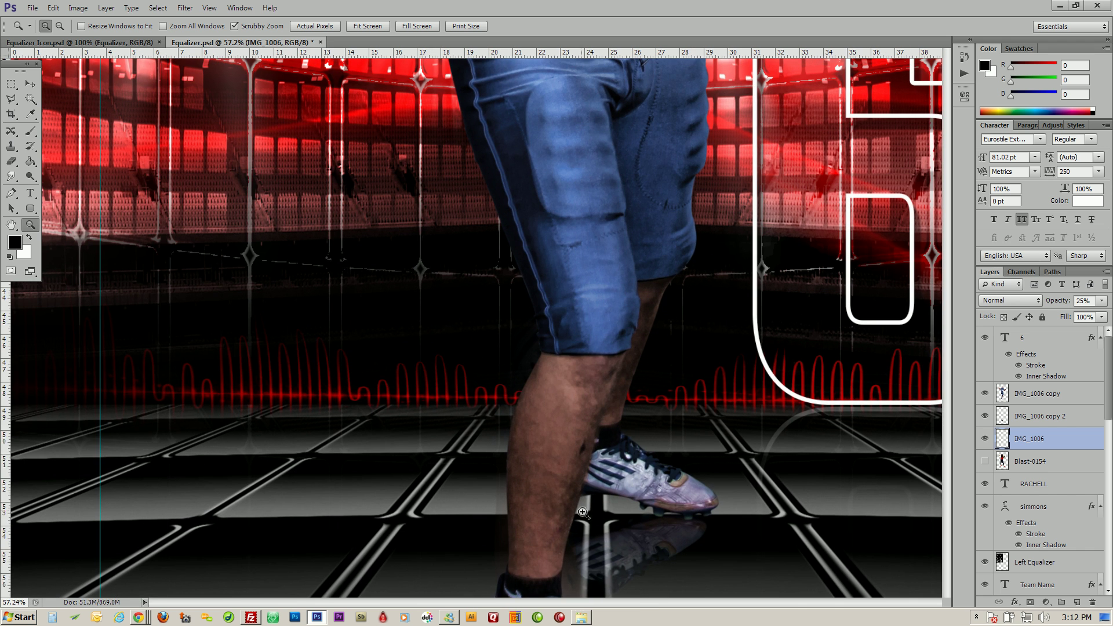
pyautogui.moveTo(589, 498); pyautogui.dragTo(555, 144)
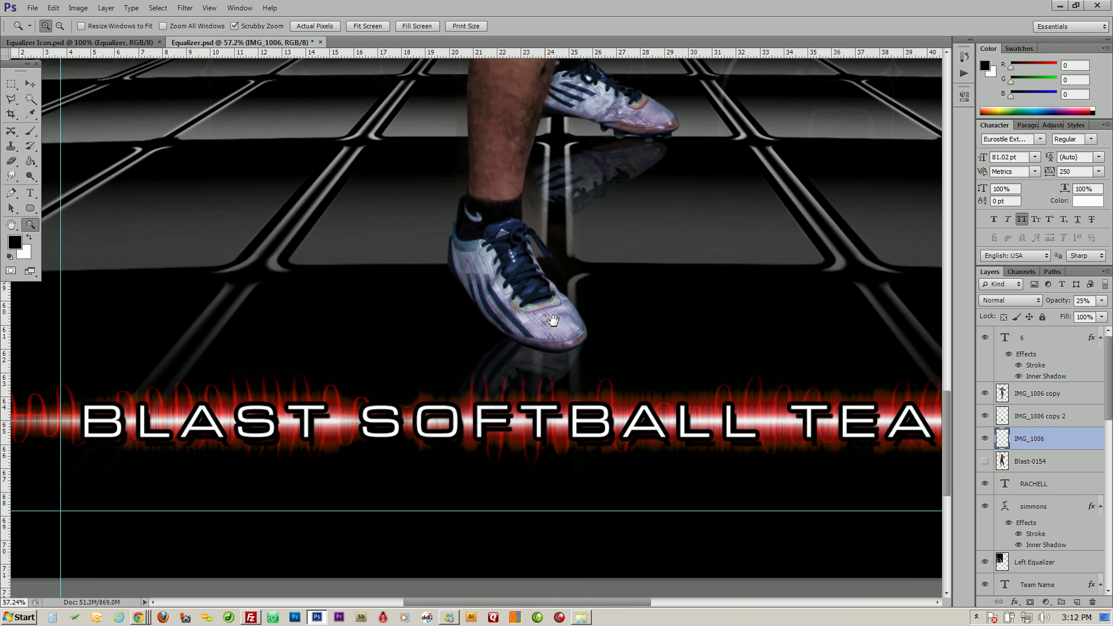
pyautogui.moveTo(554, 317); pyautogui.dragTo(555, 341)
pyautogui.moveTo(543, 396); pyautogui.dragTo(538, 416)
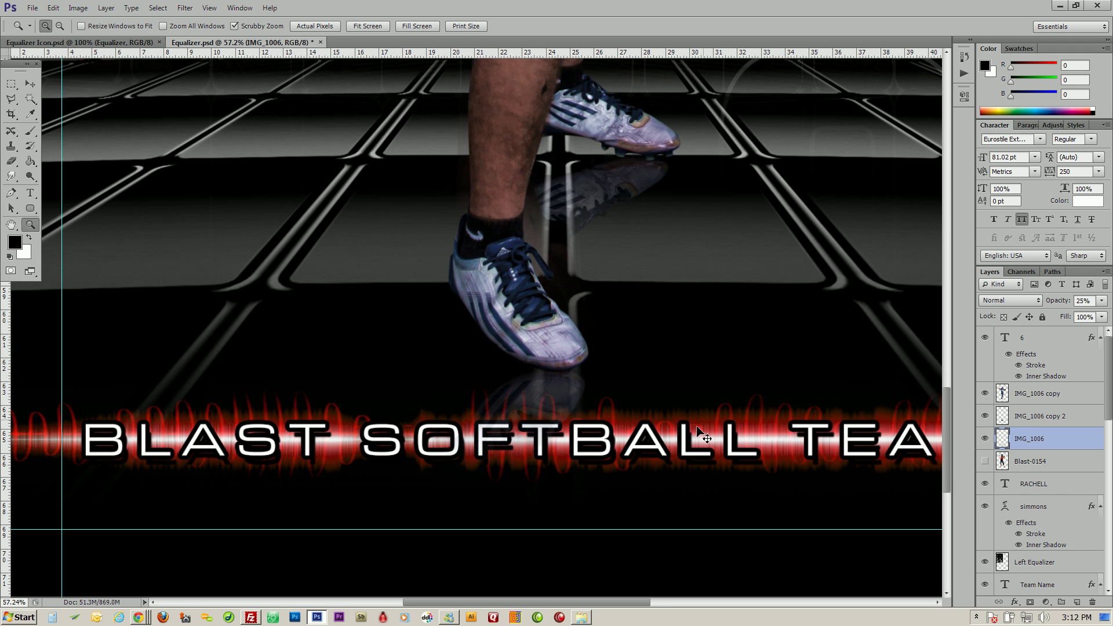
pyautogui.moveTo(453, 266); pyautogui.dragTo(451, 268)
# Zoom back out to the full poster and select the BKG Color layer with the Move tool.
pyautogui.scroll(3, 451, 268)
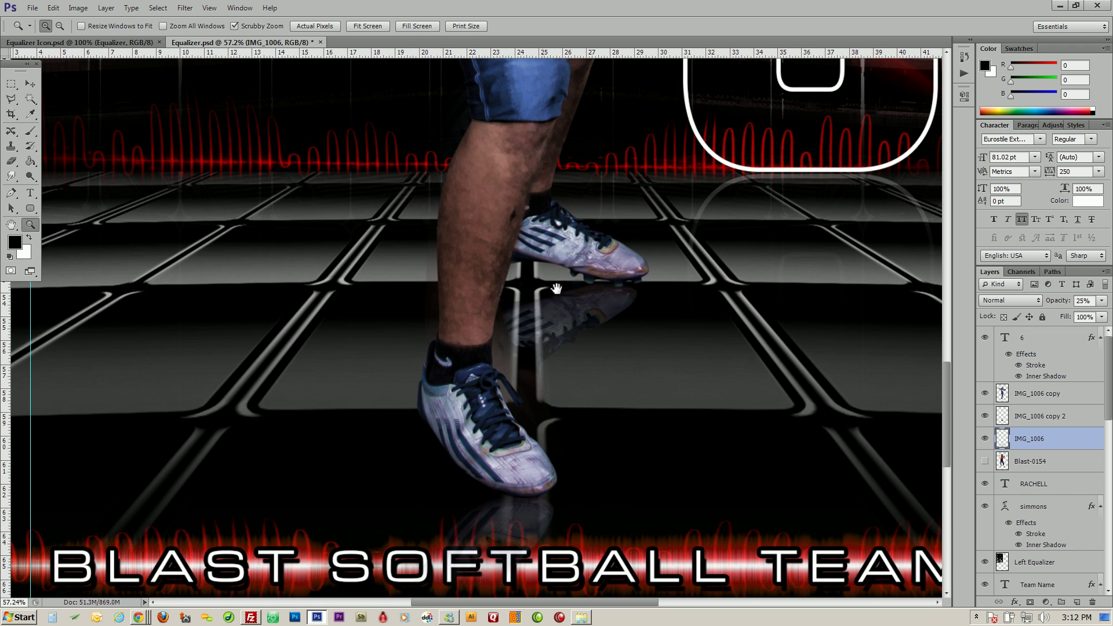
pyautogui.scroll(8, 501, 191)
pyautogui.scroll(3, 512, 233)
pyautogui.moveTo(510, 268); pyautogui.dragTo(516, 270)
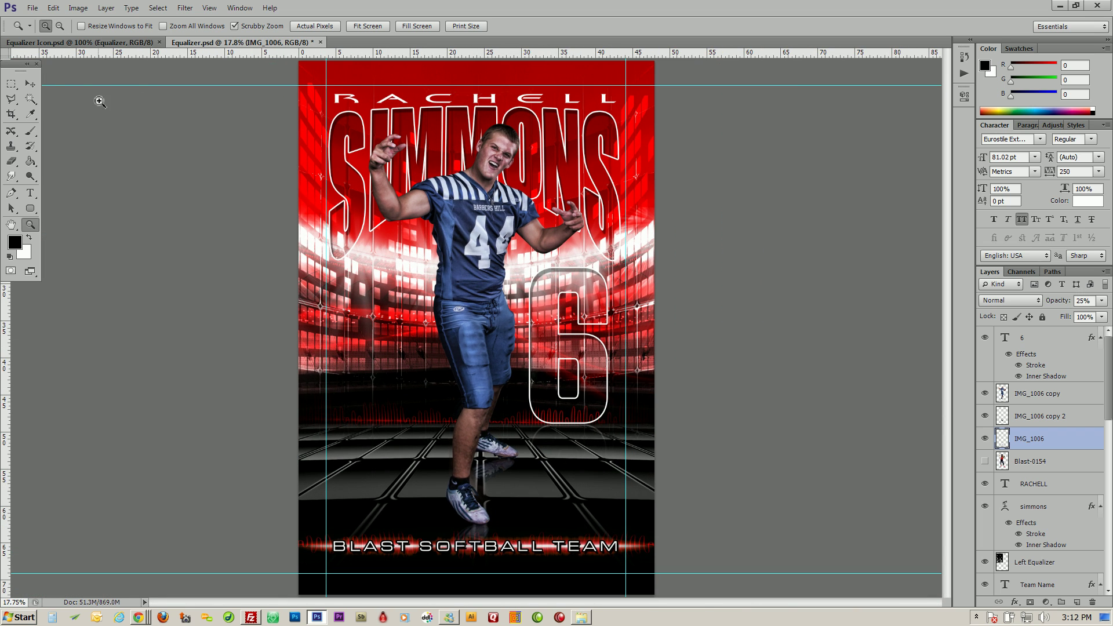
pyautogui.click(34, 86)
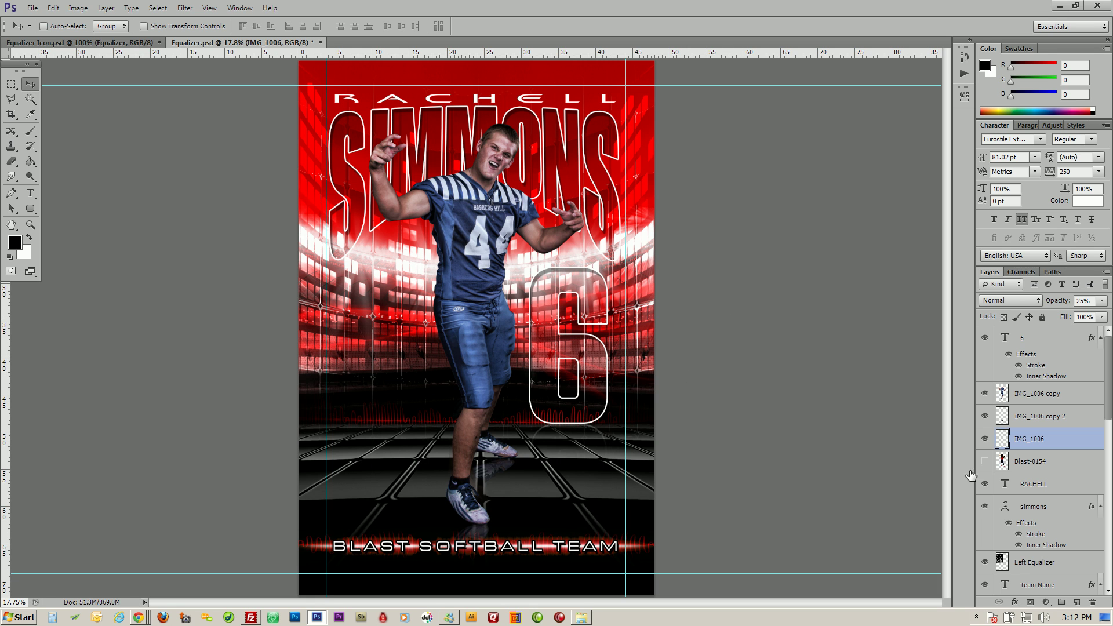
pyautogui.scroll(-10, 1040, 464)
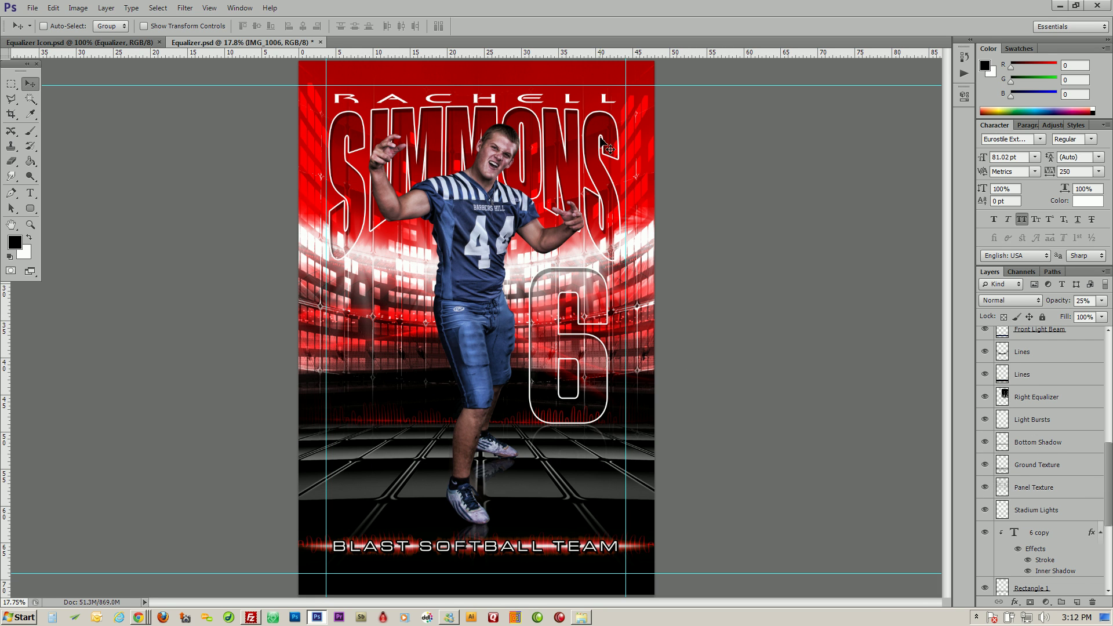
pyautogui.scroll(-5, 1008, 440)
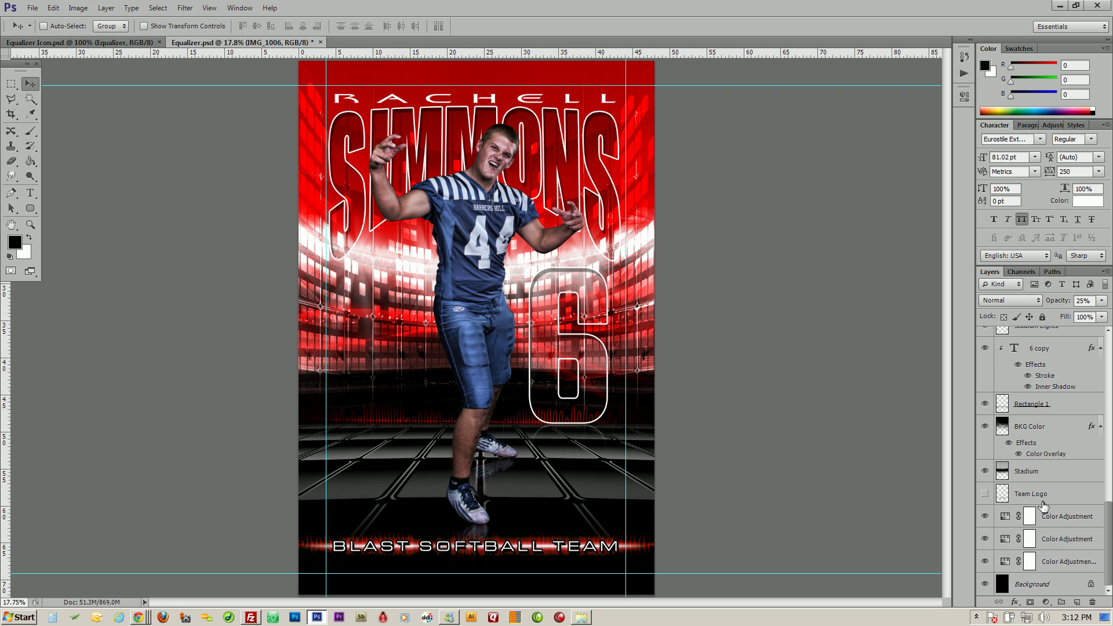
pyautogui.scroll(2, 1032, 479)
pyautogui.click(1023, 486)
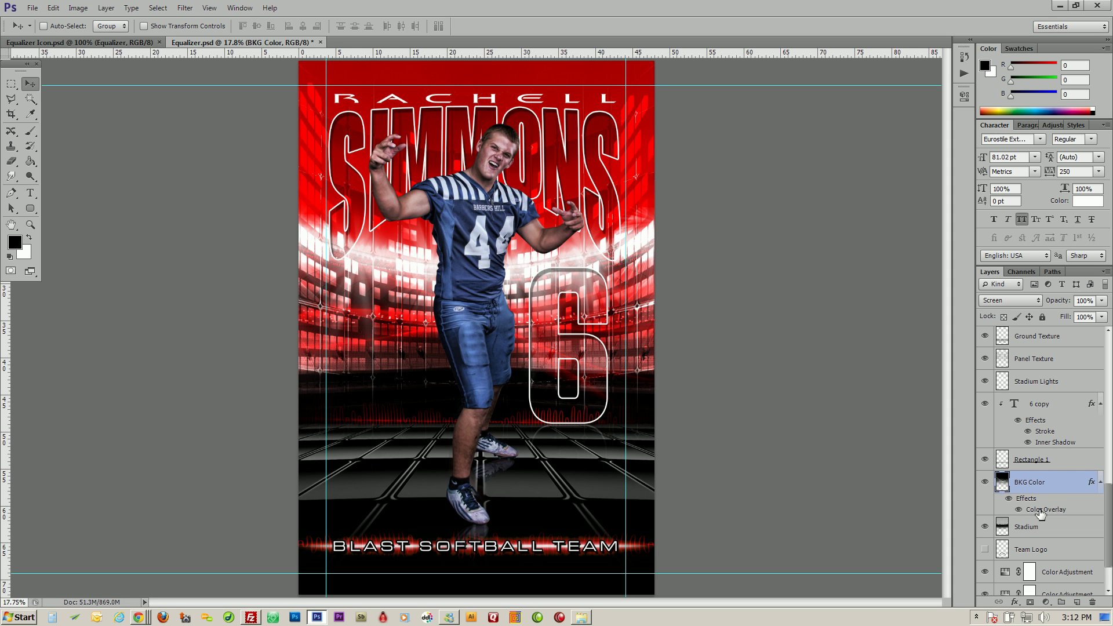
# In BKG Color's Color Overlay settings, shift the overlay colour from red to a darker blue.
pyautogui.doubleClick(1040, 513)
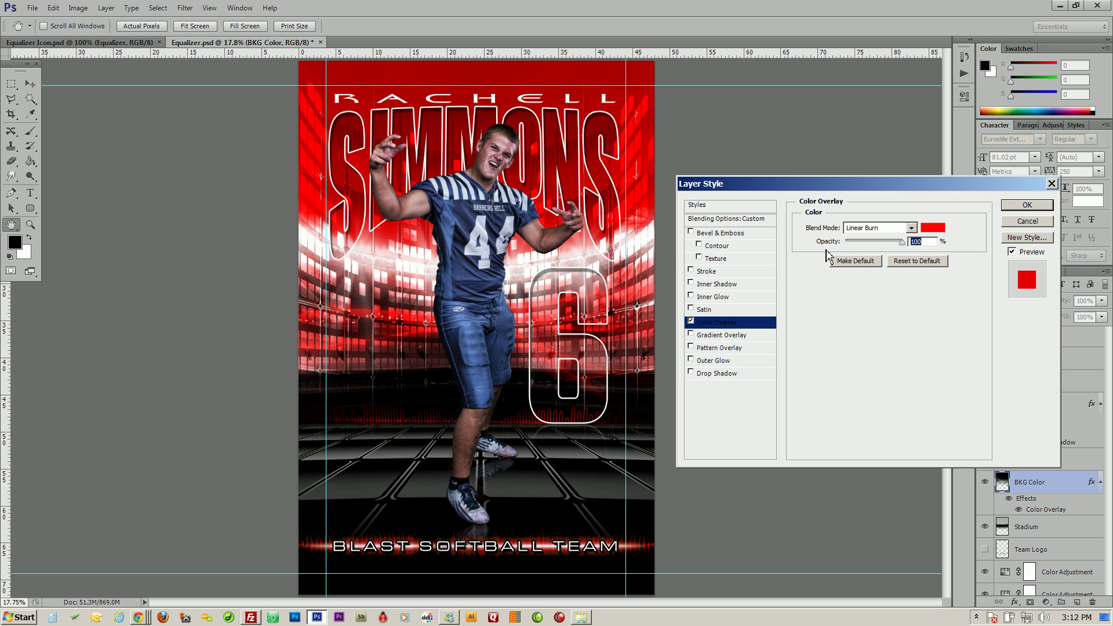
pyautogui.click(933, 229)
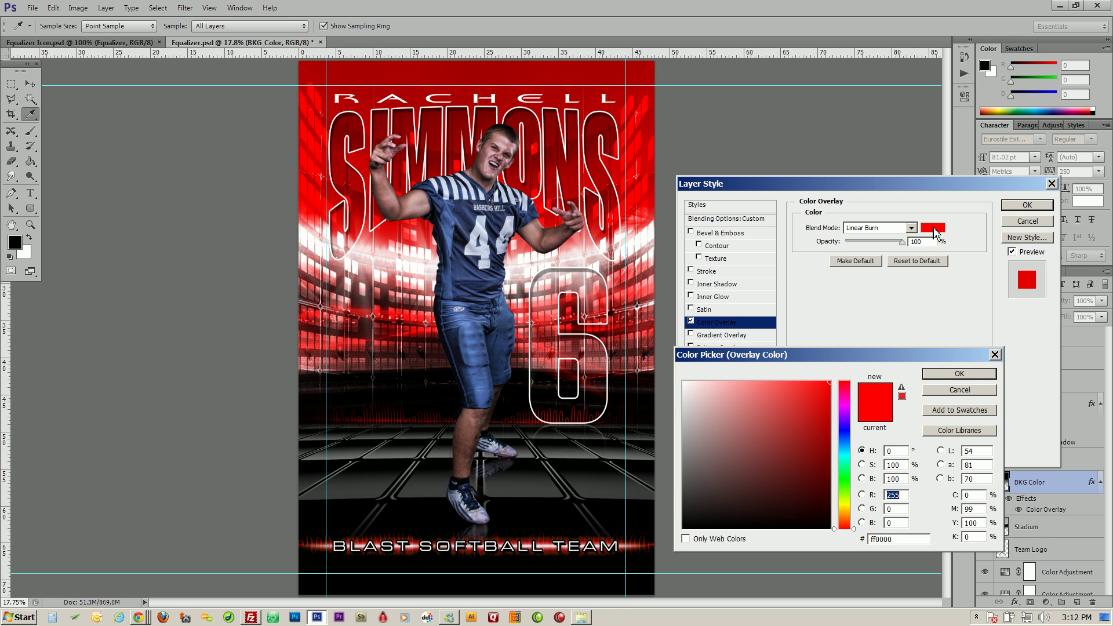
pyautogui.click(846, 434)
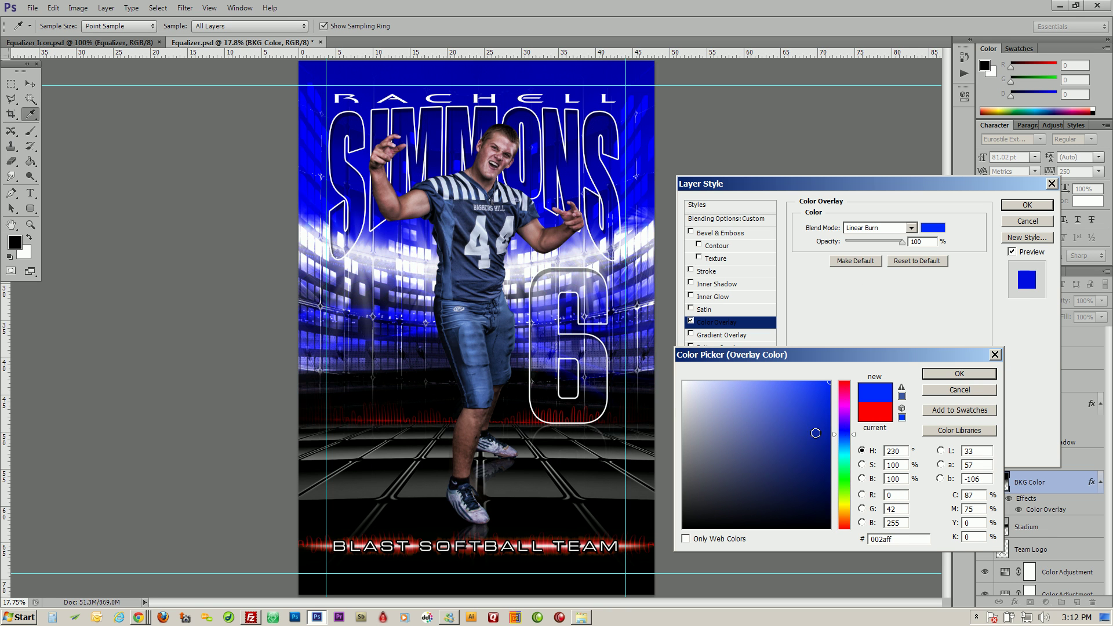
pyautogui.click(815, 425)
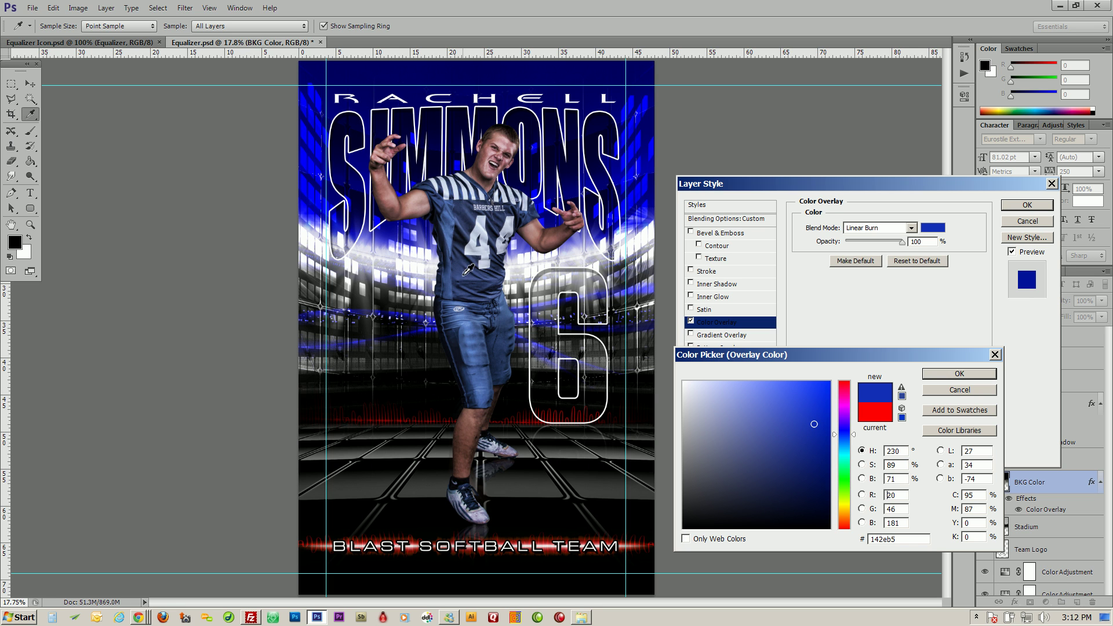
# Refine the overlay blue to deep #0b3ea9 and confirm the Color Picker.
pyautogui.click(469, 341)
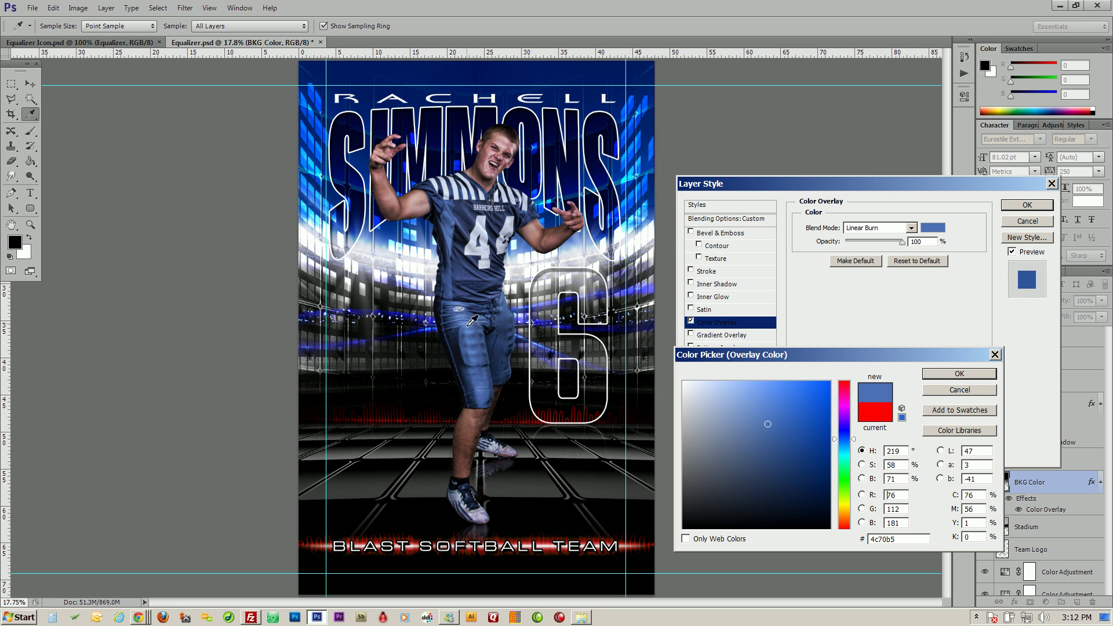
pyautogui.click(454, 240)
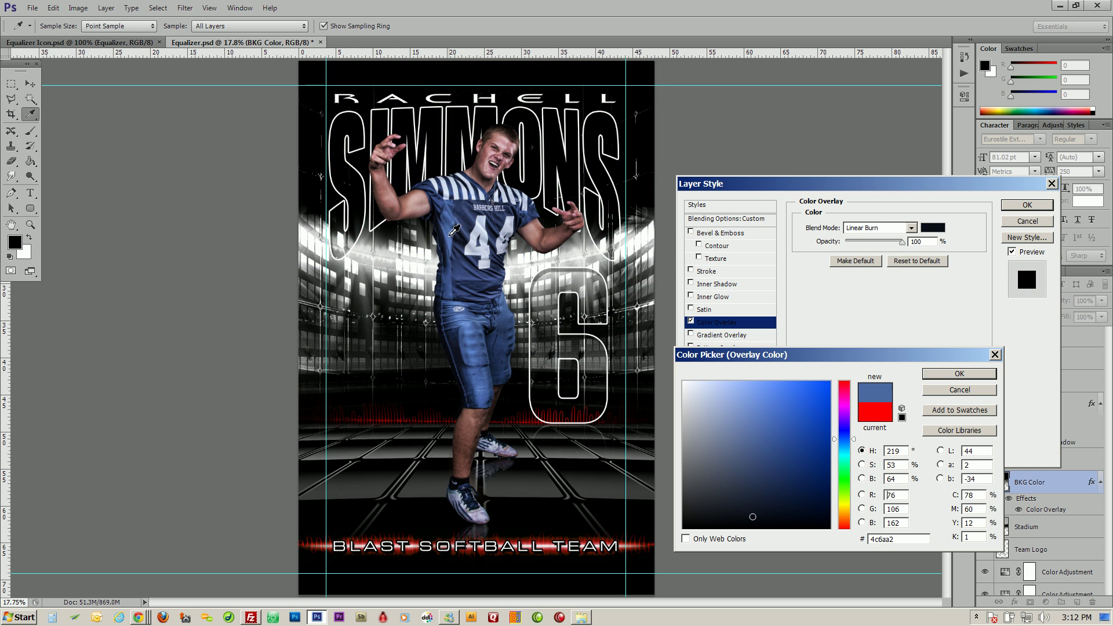
pyautogui.click(450, 234)
pyautogui.click(454, 234)
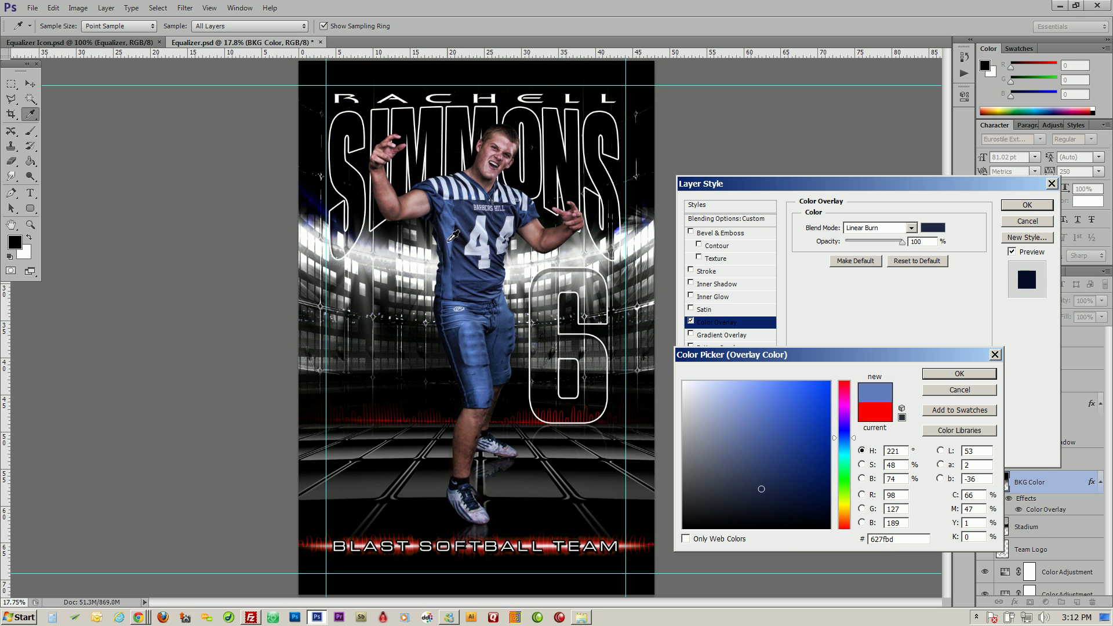
pyautogui.moveTo(779, 426); pyautogui.dragTo(804, 445)
pyautogui.moveTo(905, 540); pyautogui.dragTo(870, 543)
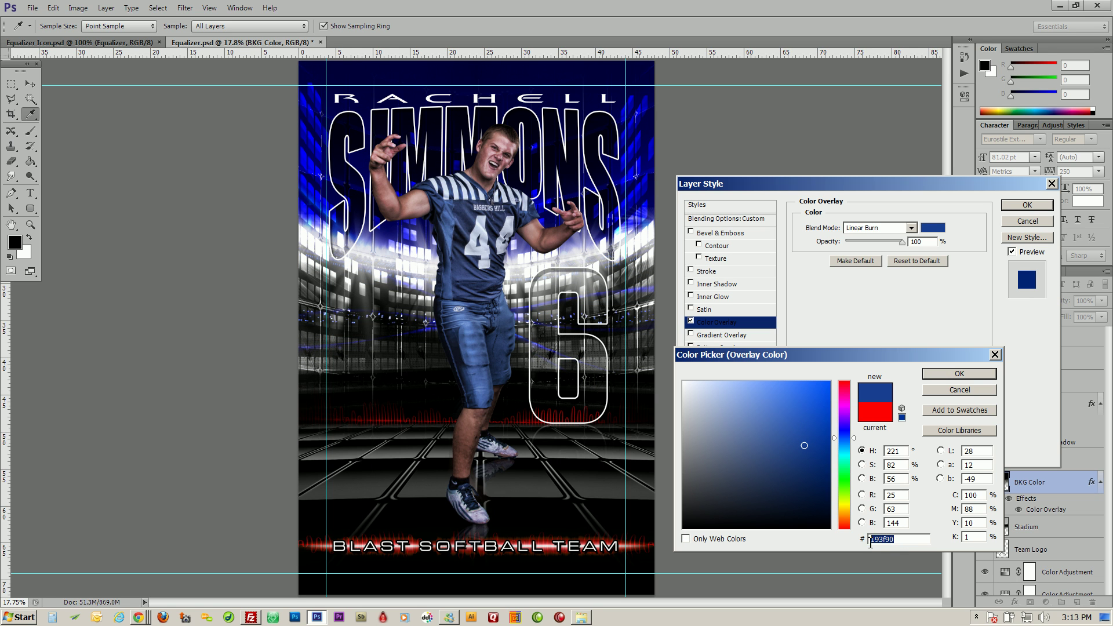
pyautogui.click(821, 422)
pyautogui.moveTo(820, 422)
pyautogui.mouseDown()
pyautogui.moveTo(815, 410)
pyautogui.moveTo(821, 432)
pyautogui.mouseUp()
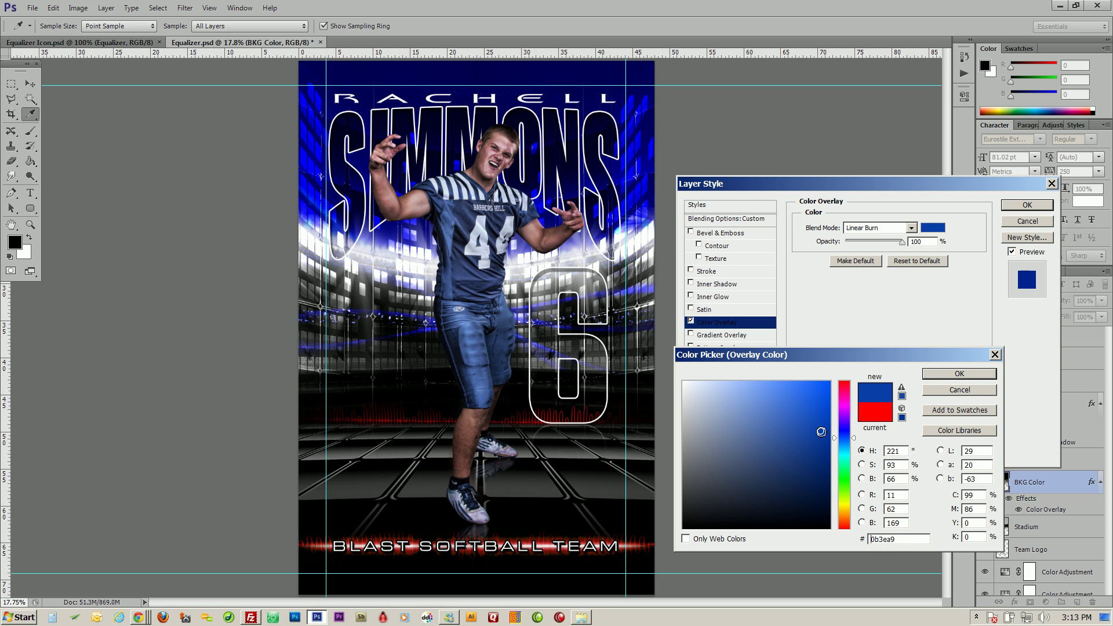
pyautogui.click(950, 375)
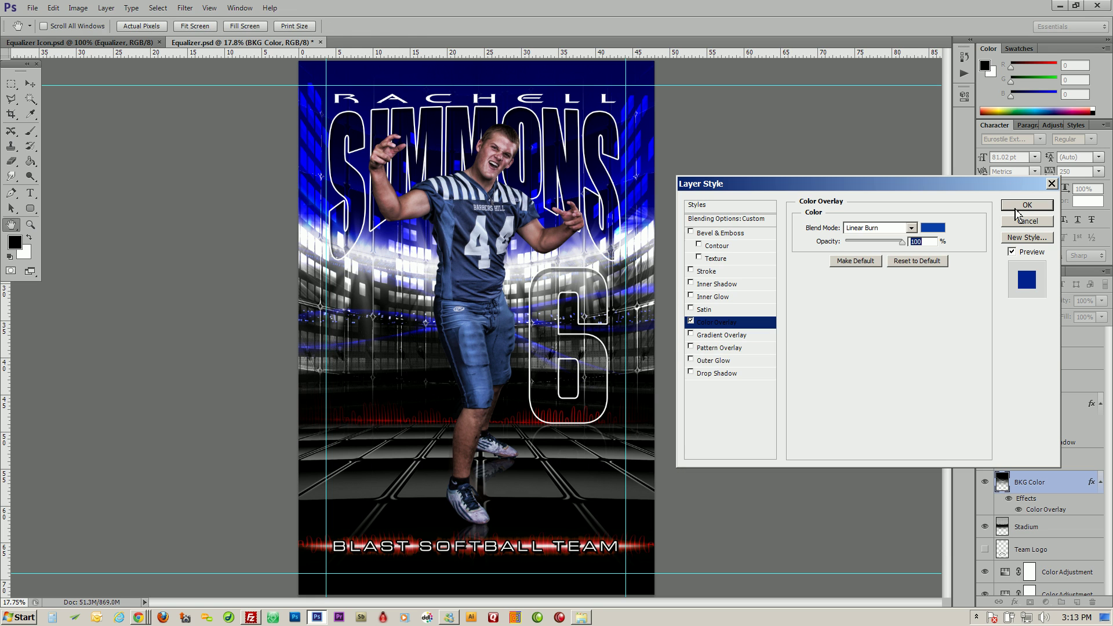
# Apply the blue overlay, then select the Lines layer and toggle its visibility to compare.
pyautogui.click(1025, 207)
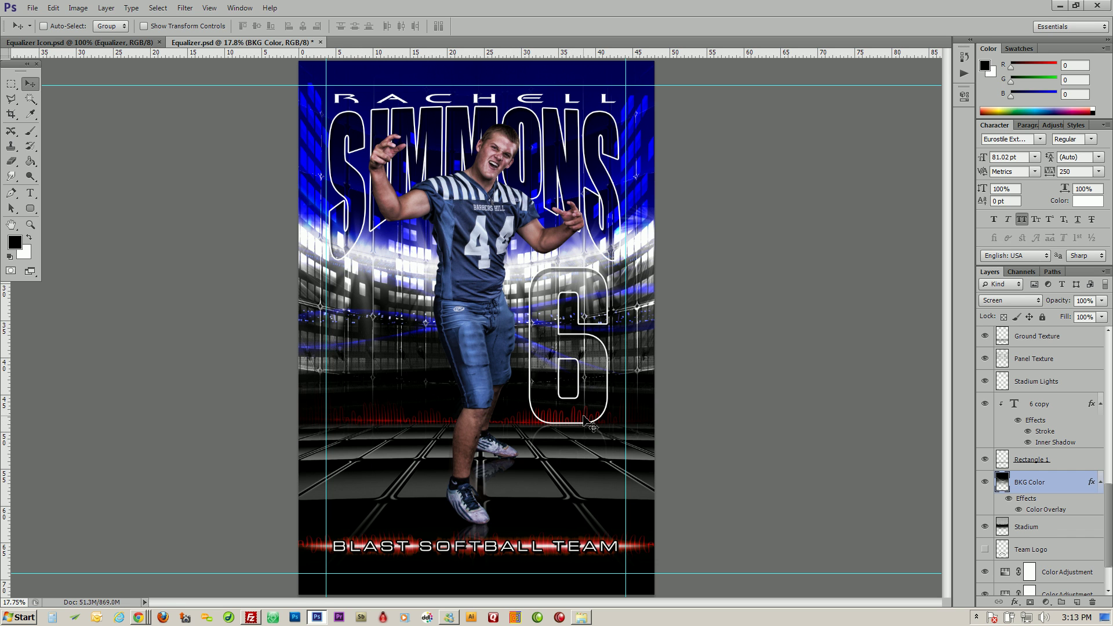
pyautogui.rightClick(524, 417)
pyautogui.click(539, 422)
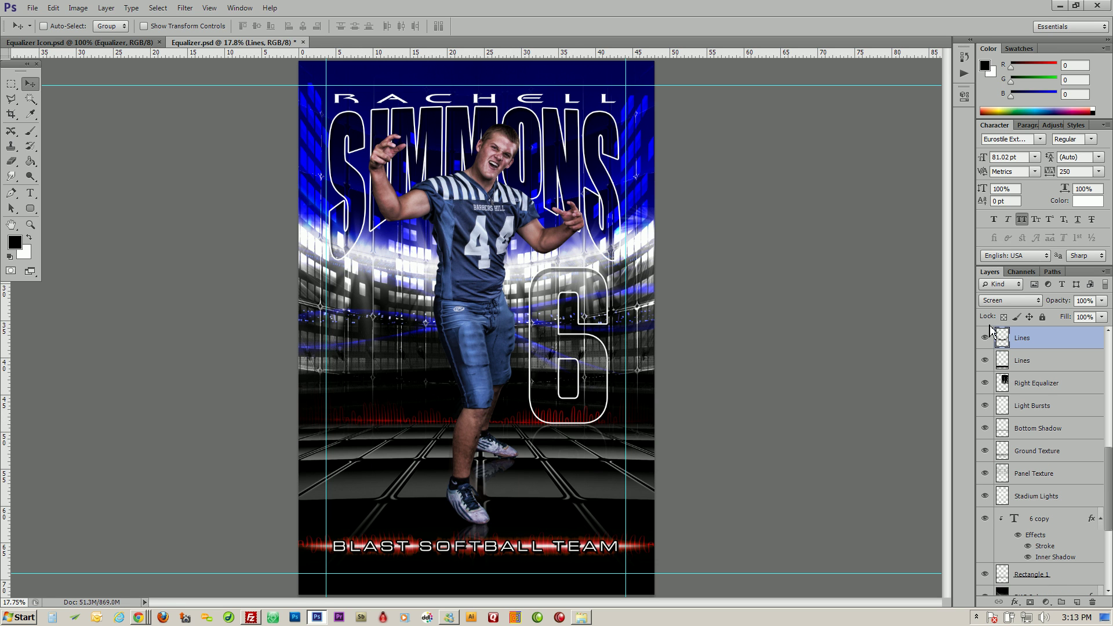
pyautogui.click(984, 338)
pyautogui.click(985, 338)
pyautogui.click(984, 337)
pyautogui.click(985, 338)
pyautogui.click(984, 338)
pyautogui.scroll(2, 1038, 342)
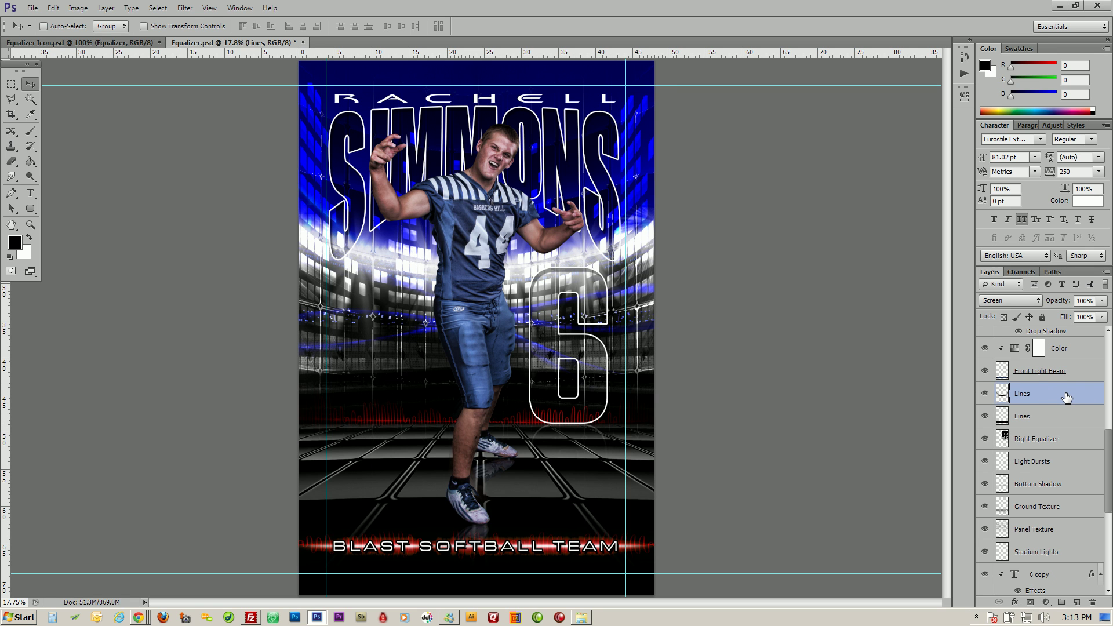
# Desaturate the red equalizer lines to white-grey and select the Front Light Beam layer.
pyautogui.hotkey('ctrl', 'z')
pyautogui.rightClick(635, 536)
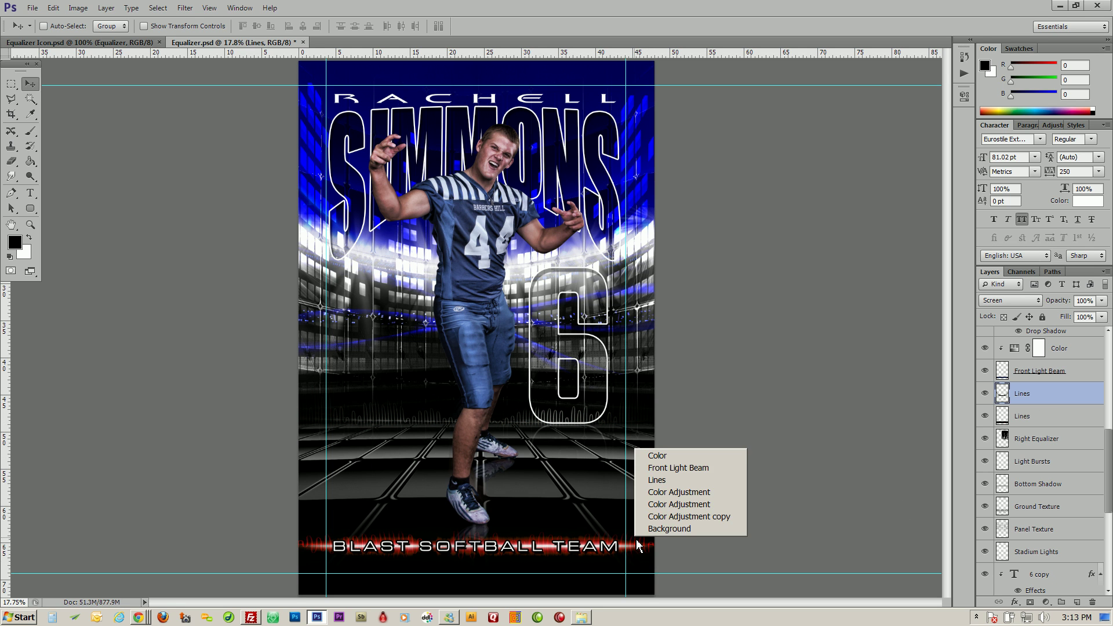
pyautogui.click(679, 468)
pyautogui.click(1043, 418)
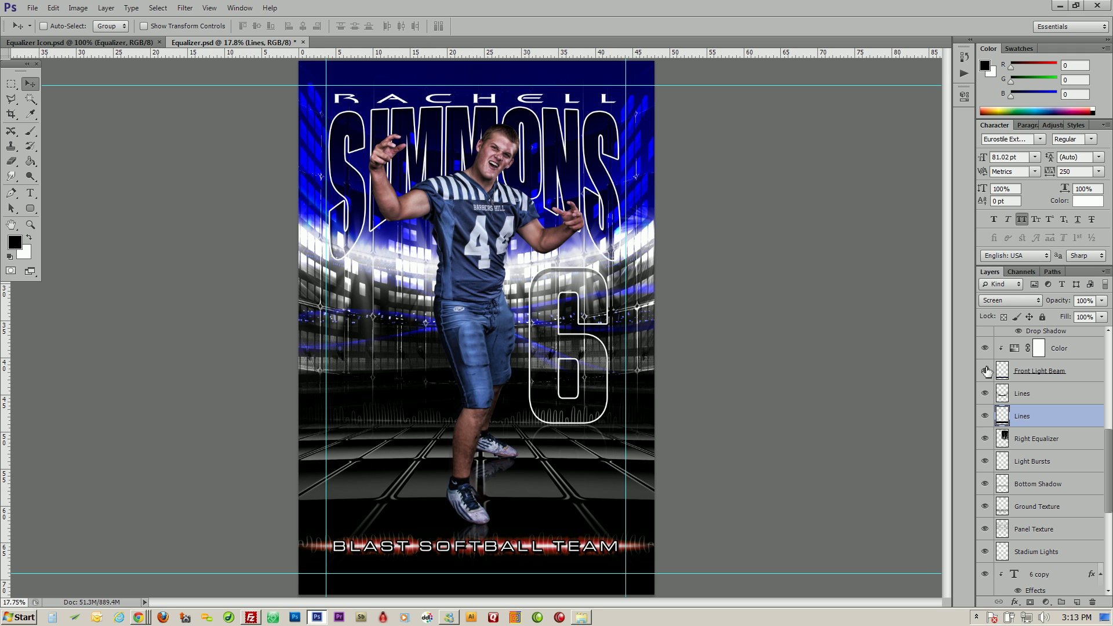
pyautogui.click(1074, 378)
pyautogui.scroll(2, 1053, 425)
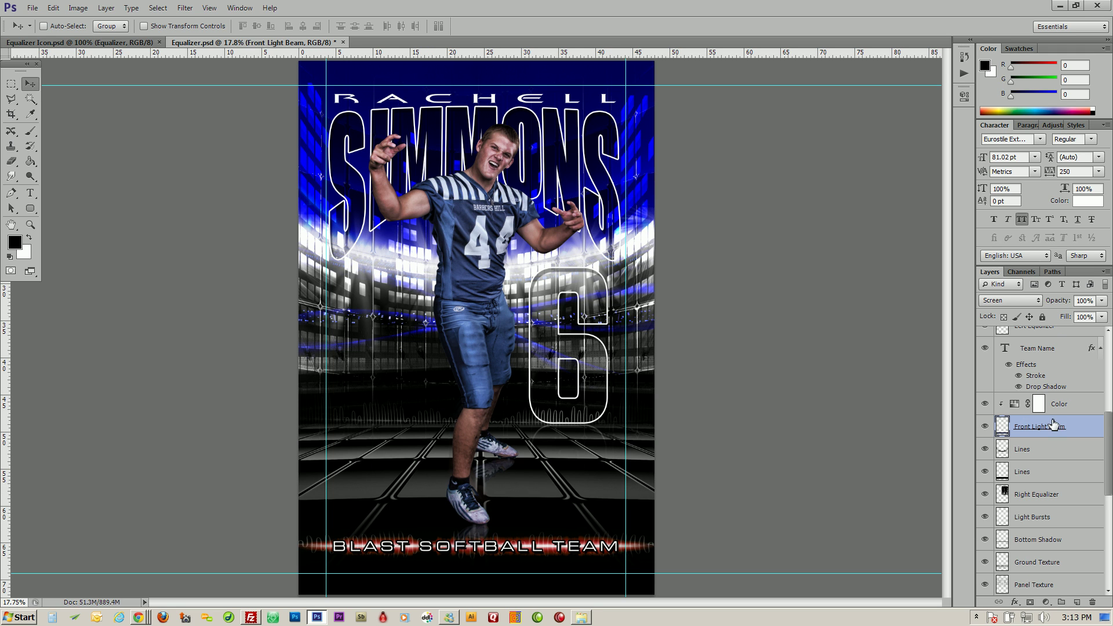
# Set the Color Hue/Saturation adjustment's Hue to +9 so the team-name glow turns blue.
pyautogui.doubleClick(1019, 406)
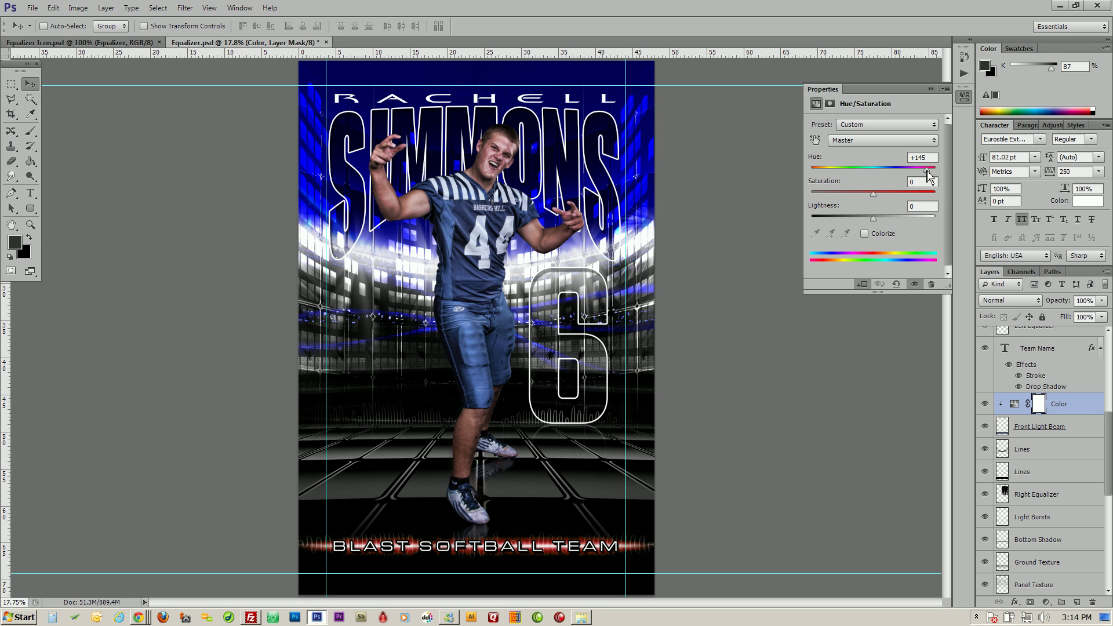
pyautogui.moveTo(927, 171); pyautogui.dragTo(893, 174)
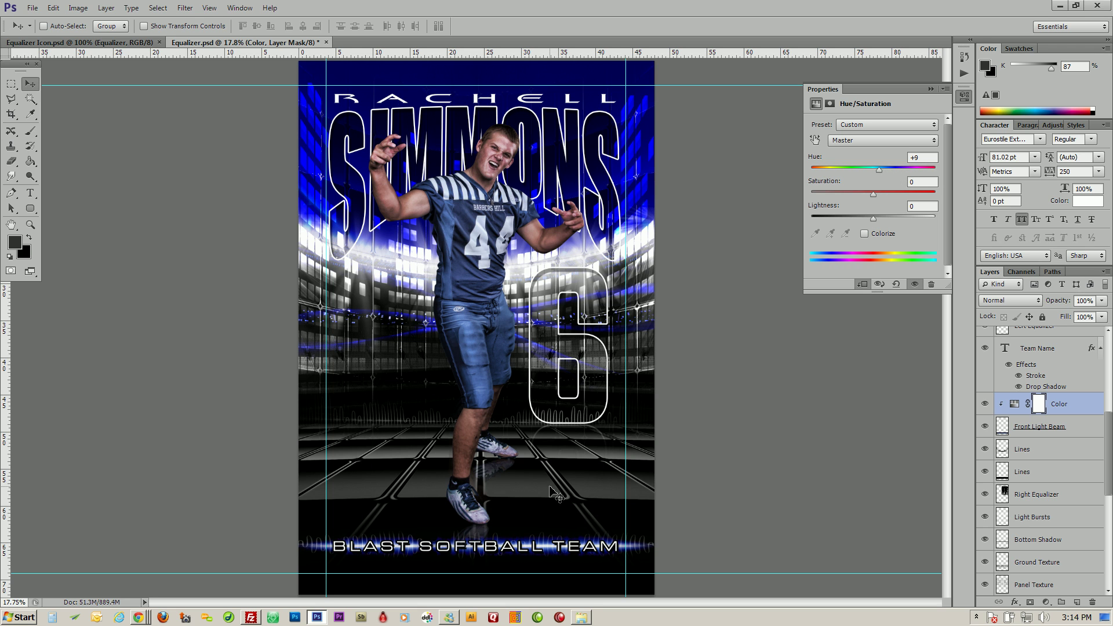
pyautogui.click(930, 89)
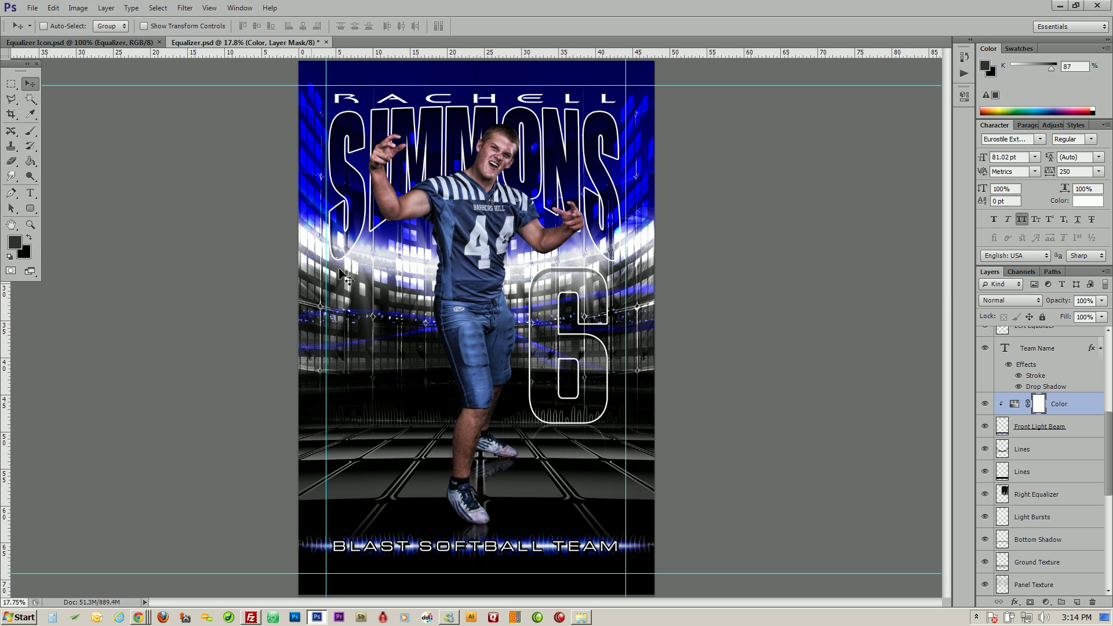
pyautogui.click(30, 193)
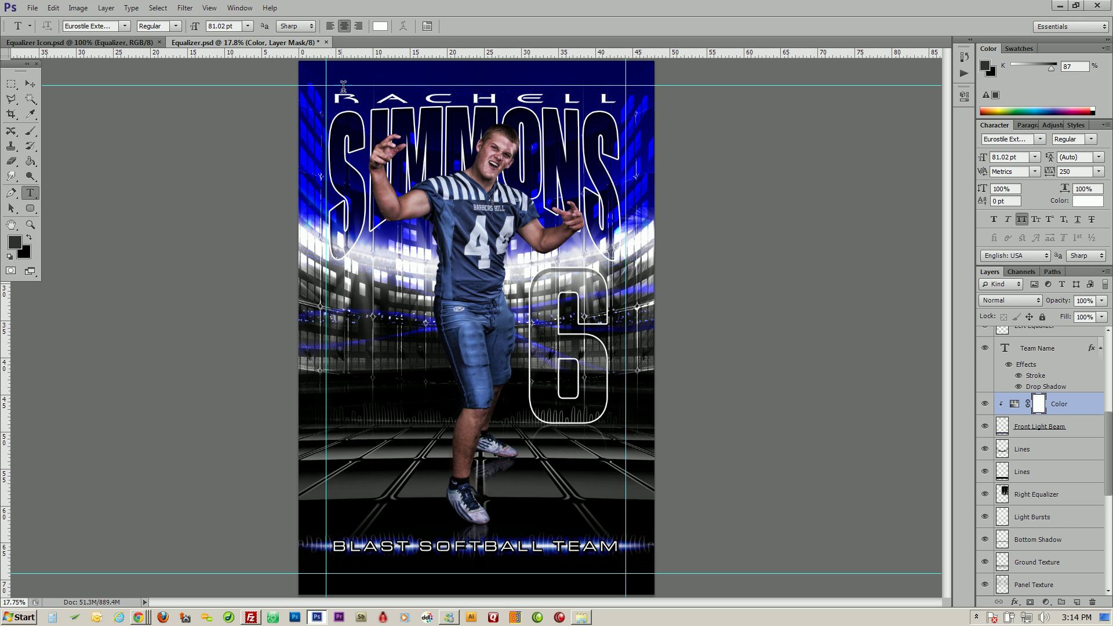
# Replace the small spaced first name RACHELL with JAMES and commit the text.
pyautogui.moveTo(336, 97)
pyautogui.mouseDown()
pyautogui.moveTo(615, 99)
pyautogui.moveTo(317, 102)
pyautogui.mouseUp()
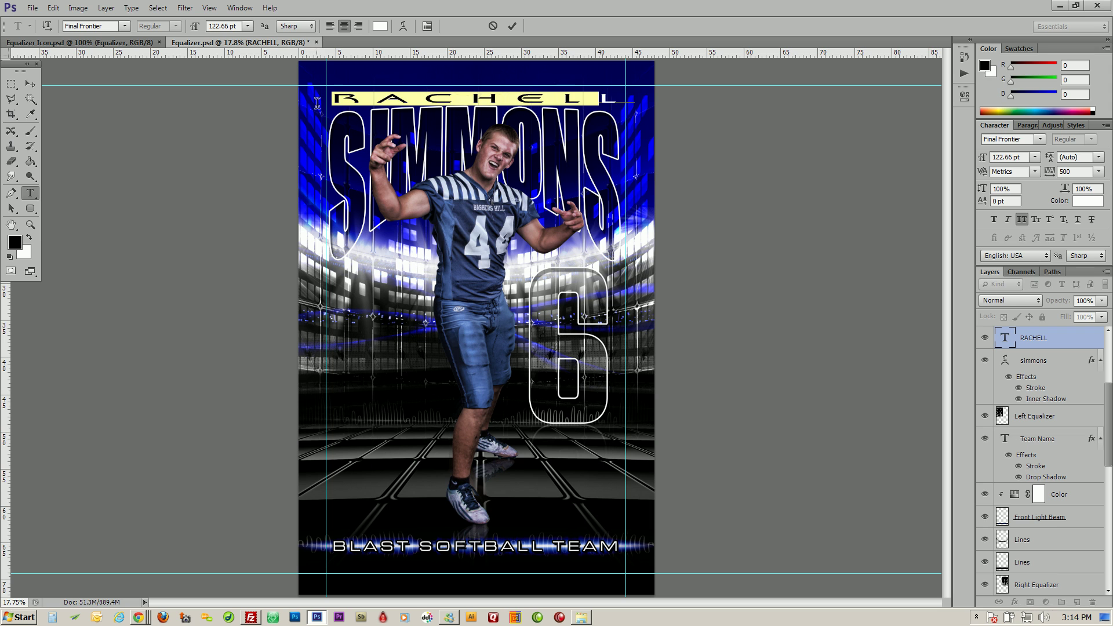
pyautogui.click(317, 102)
pyautogui.hotkey('ctrl', 'a')
pyautogui.press('BackSpace')
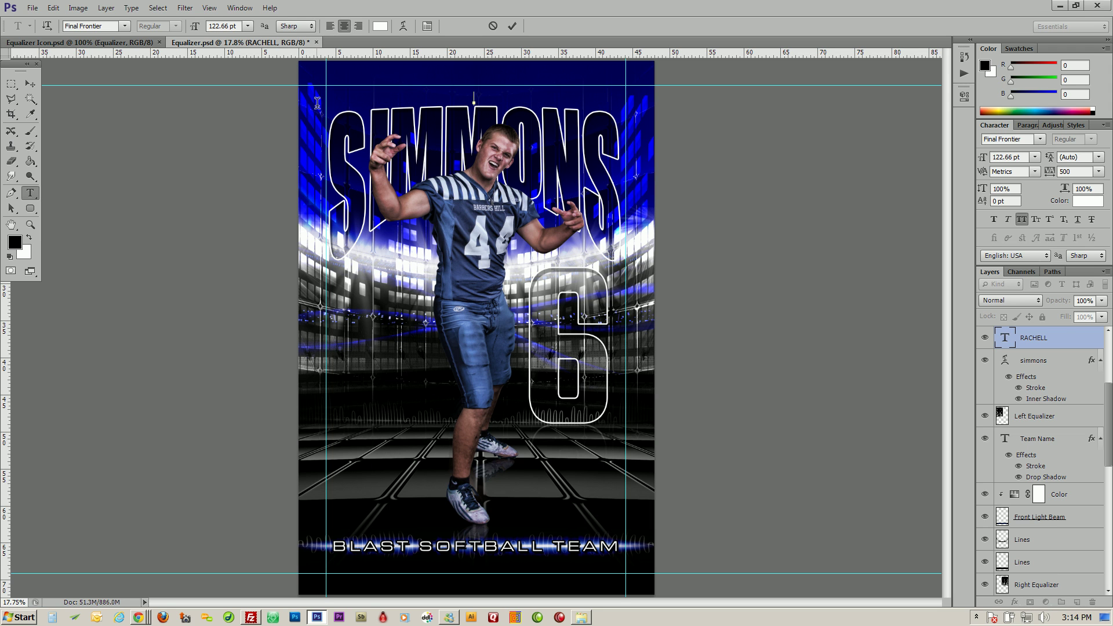
pyautogui.write('JAMES')
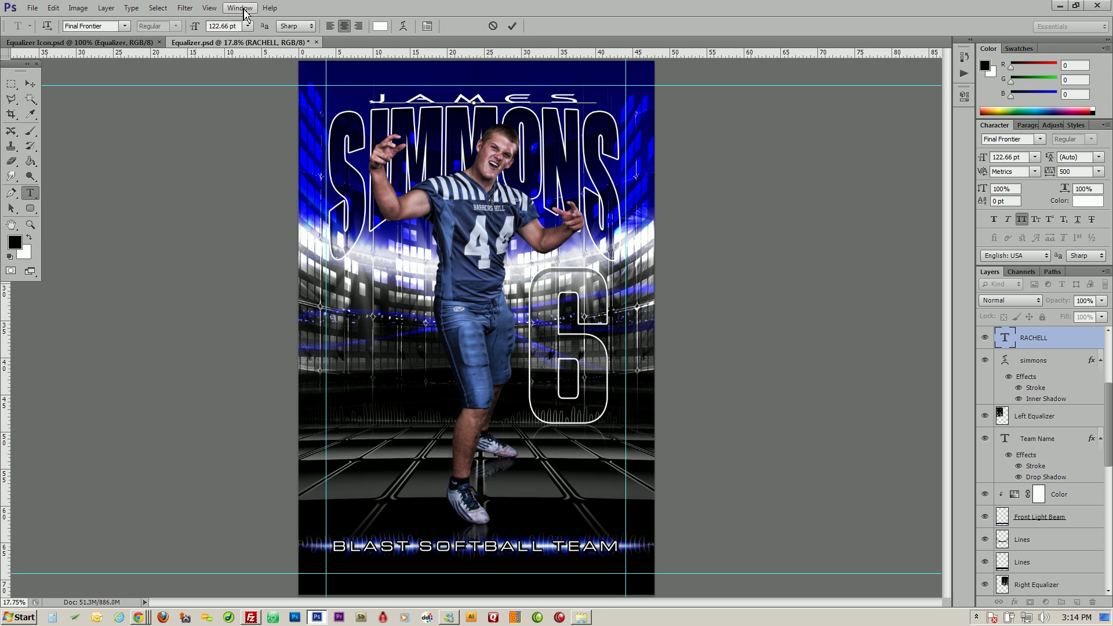
pyautogui.click(511, 25)
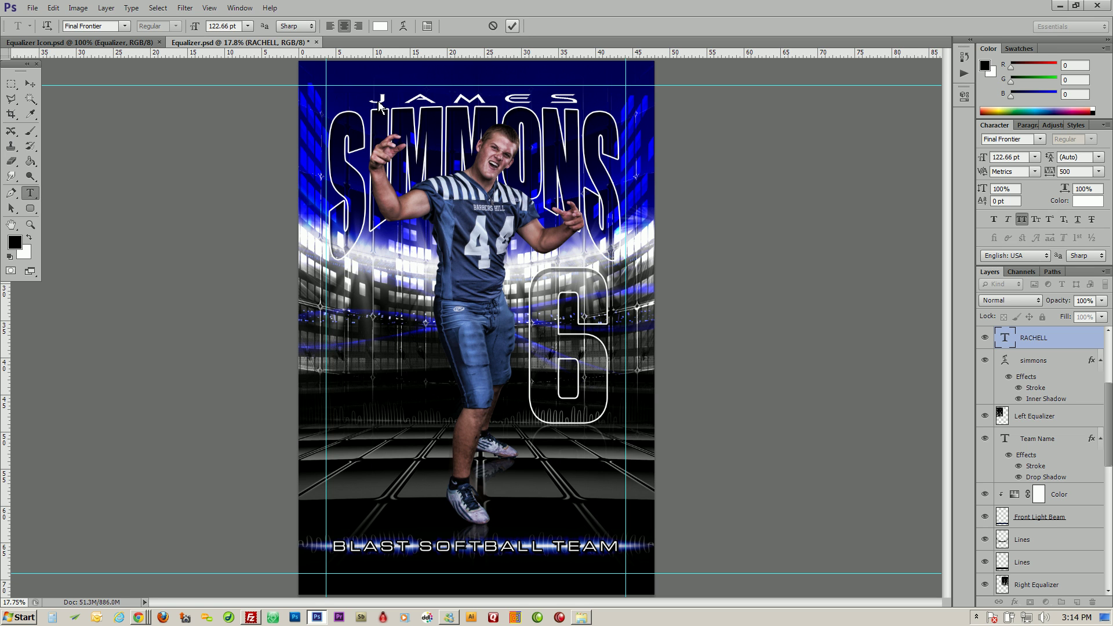
pyautogui.doubleClick(334, 239)
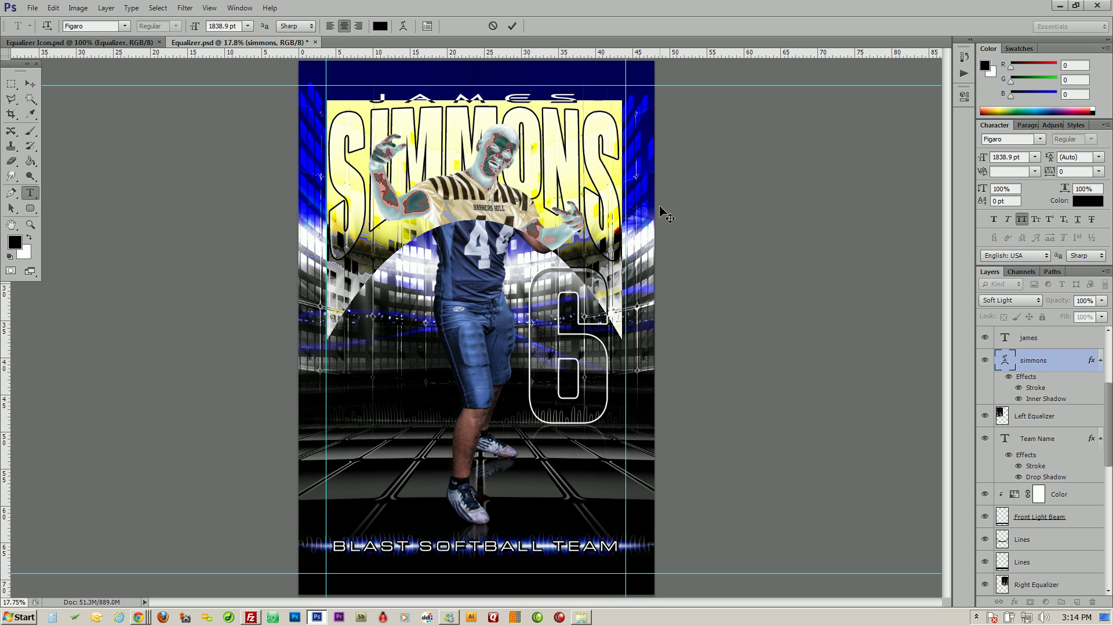
# Change the outlined surname to DAVID and stretch it wider from its centre with Free Transform.
pyautogui.write('david')
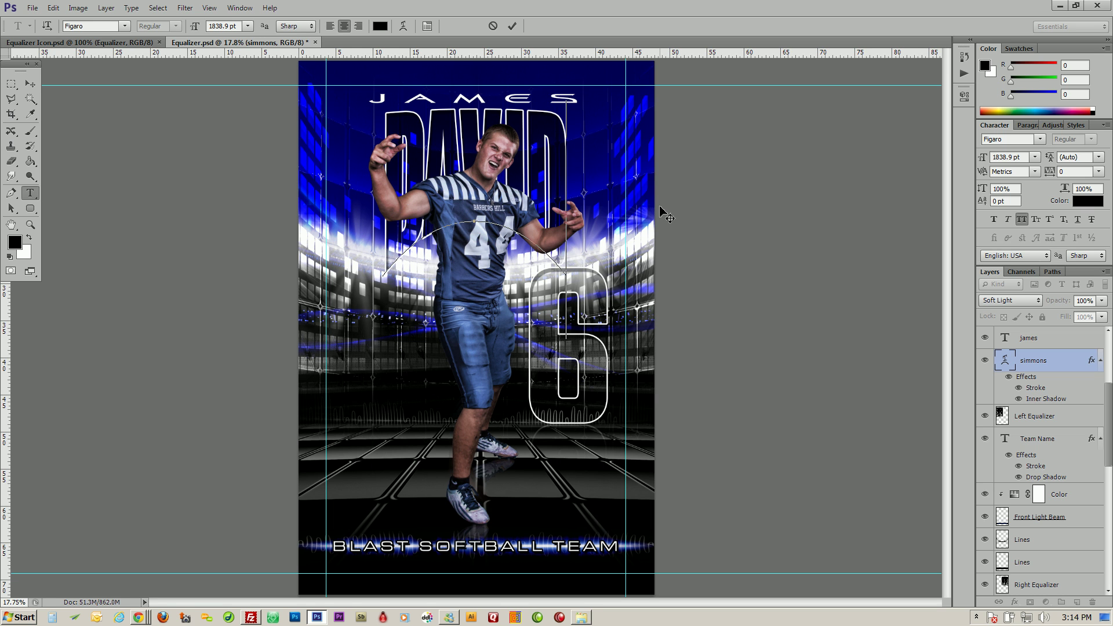
pyautogui.click(512, 26)
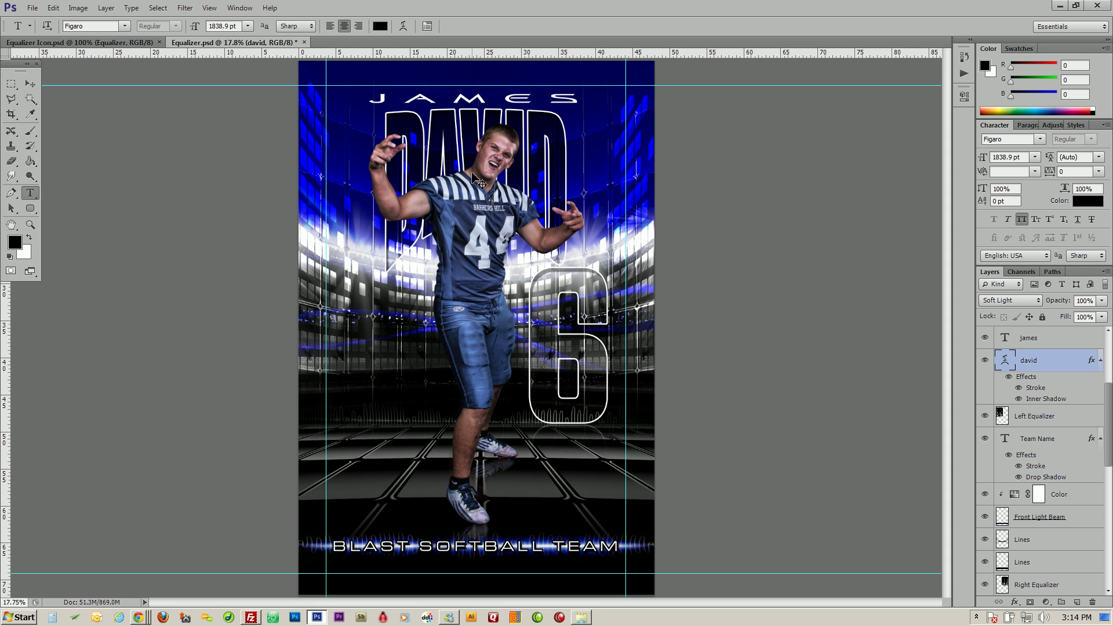
pyautogui.hotkey('ctrl', 't')
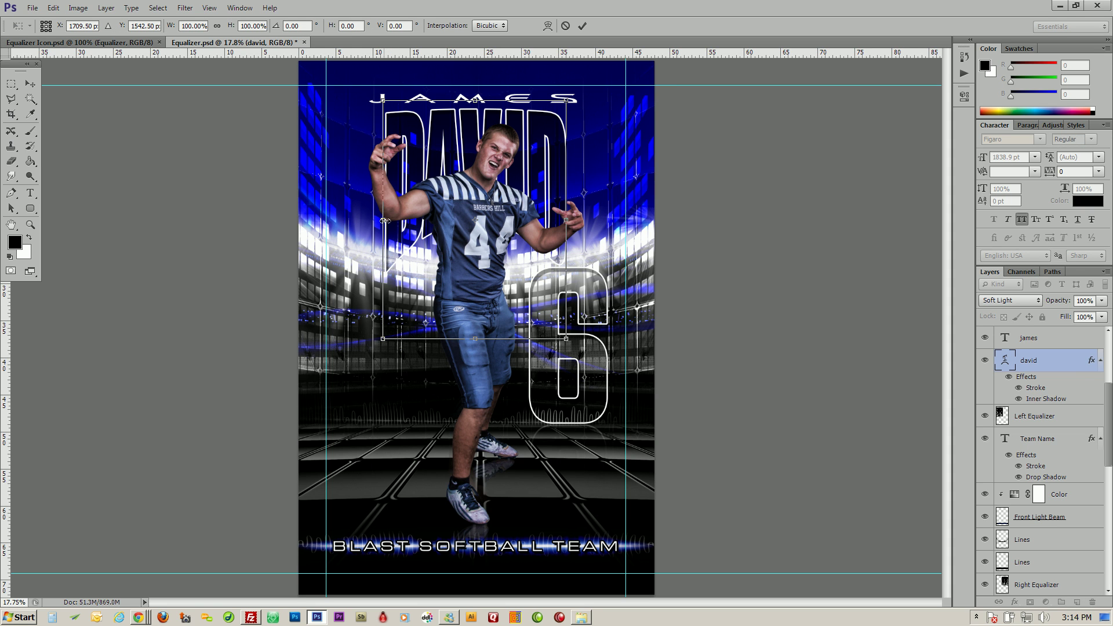
pyautogui.moveTo(384, 221); pyautogui.dragTo(326, 220)
pyautogui.click(582, 27)
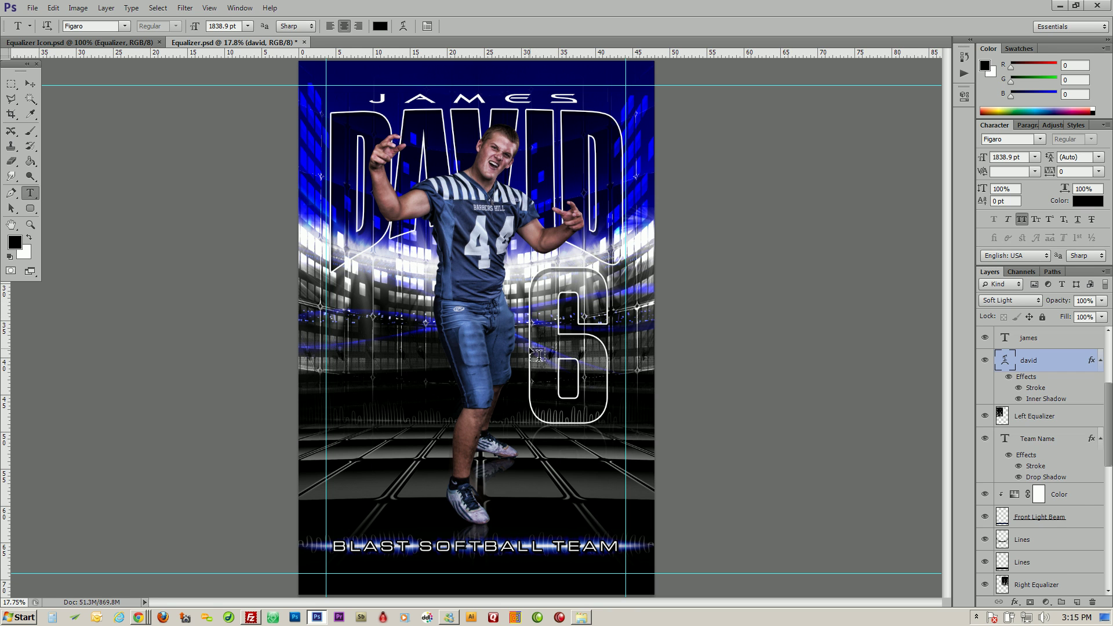
# Change both outlined 6 text layers (6 and 6 copy) to 4.
pyautogui.doubleClick(607, 350)
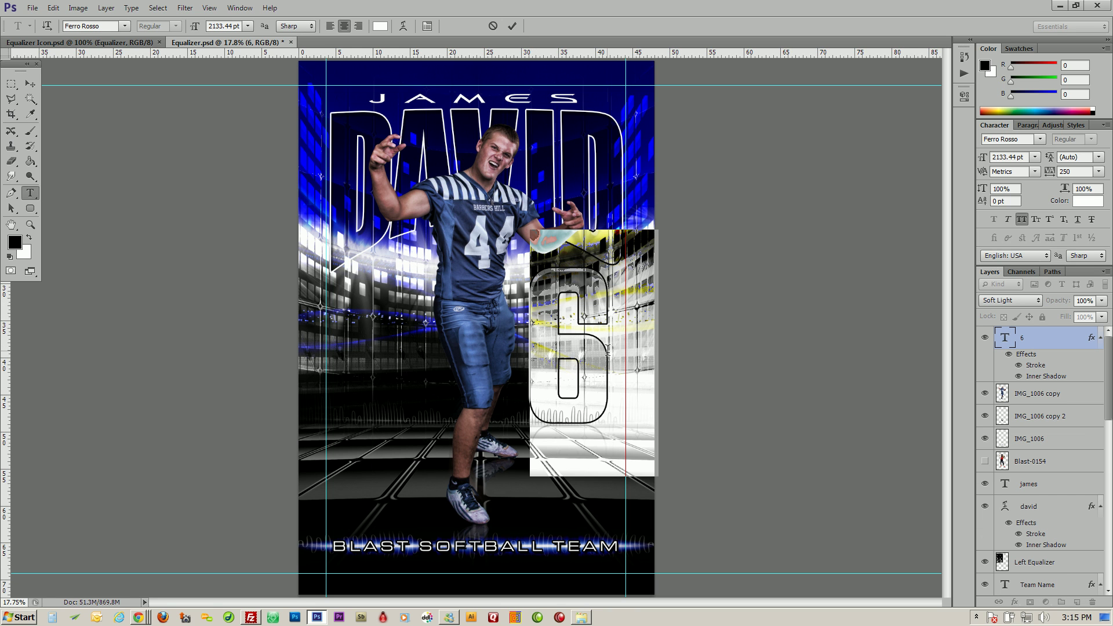
pyautogui.write('4')
pyautogui.click(512, 25)
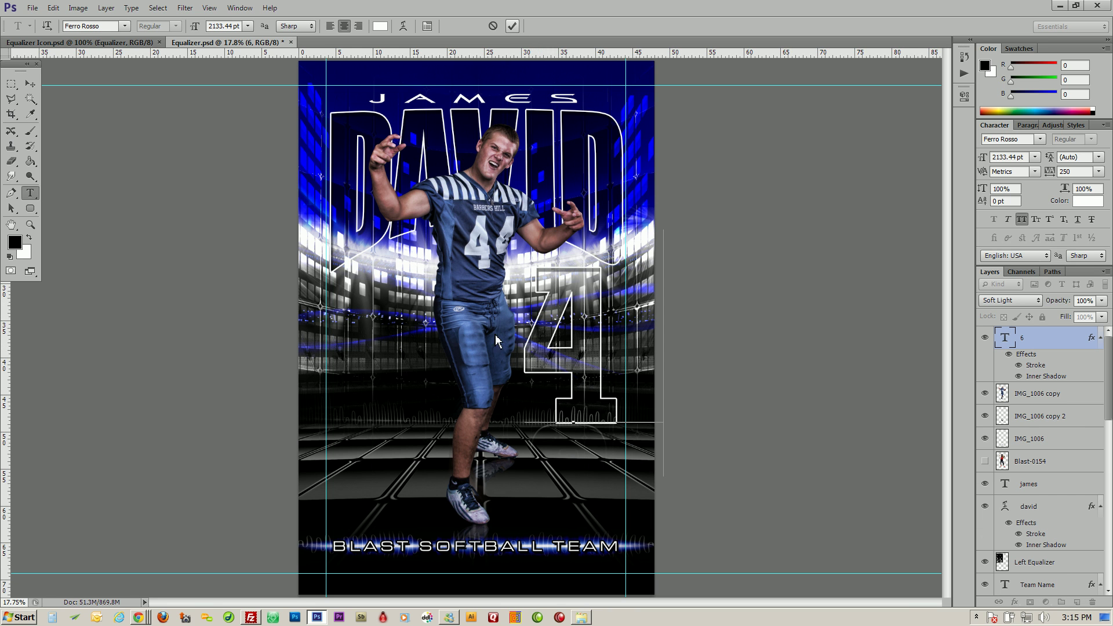
pyautogui.click(30, 84)
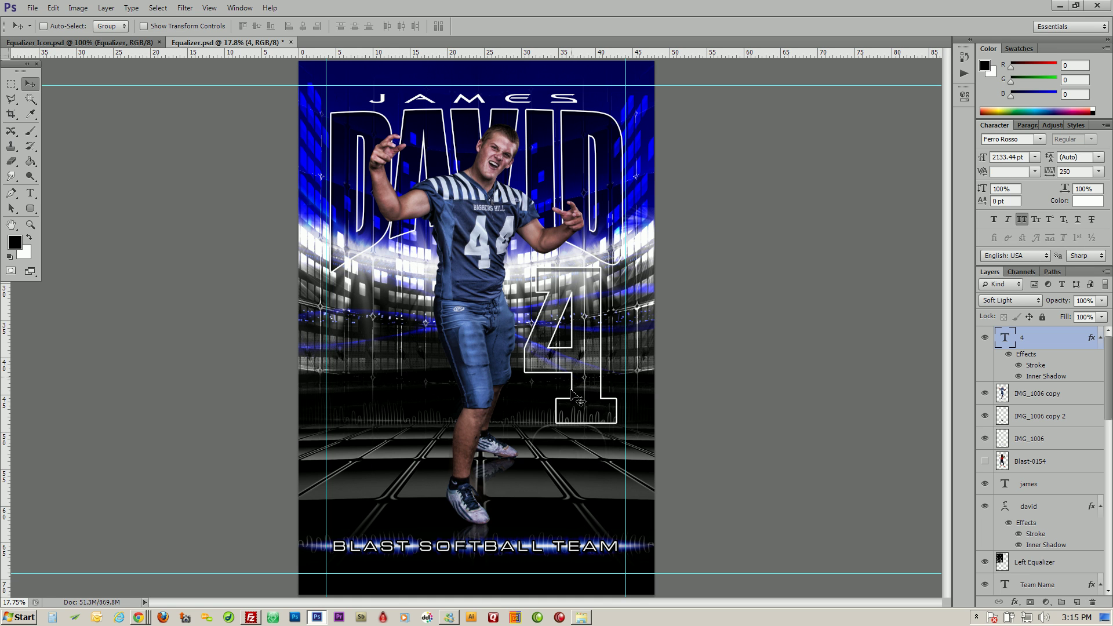
pyautogui.click(30, 192)
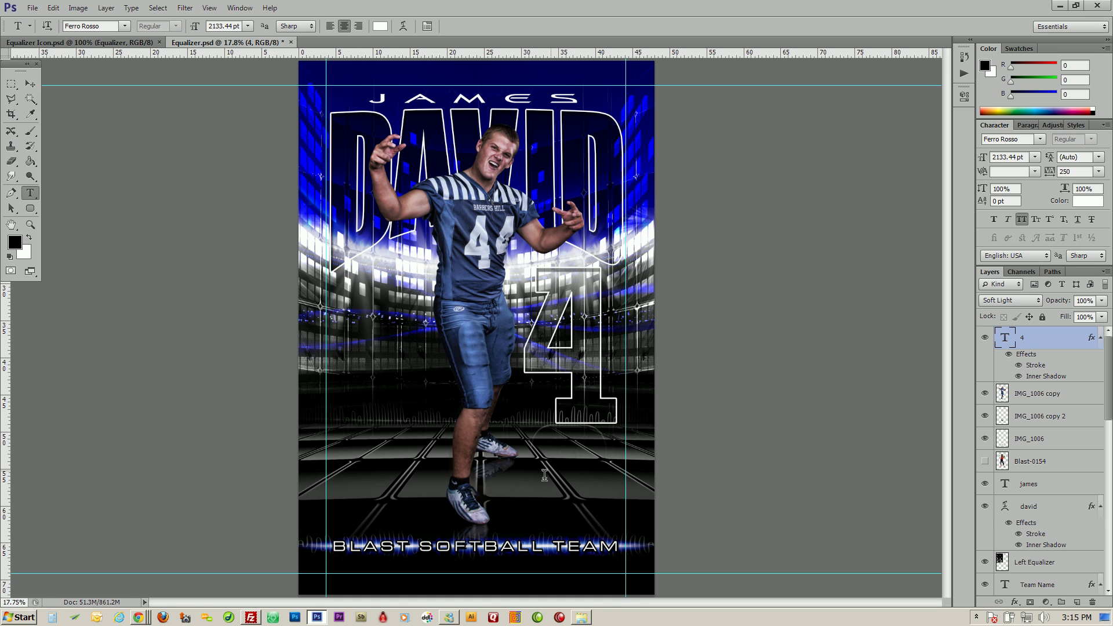
pyautogui.click(562, 475)
pyautogui.moveTo(561, 476); pyautogui.dragTo(586, 476)
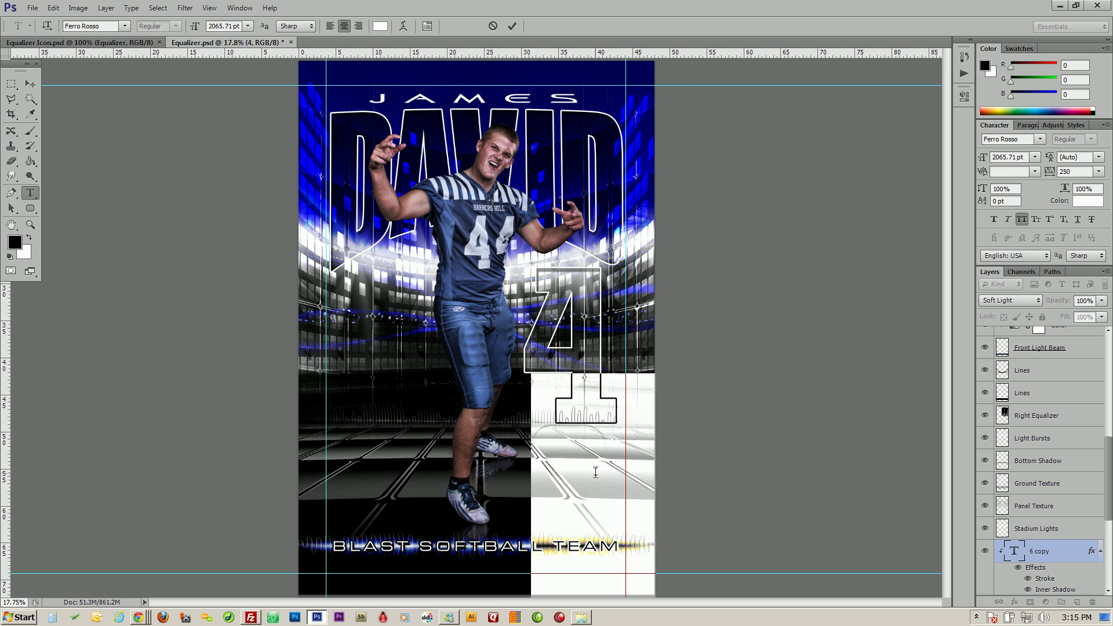
pyautogui.click(595, 472)
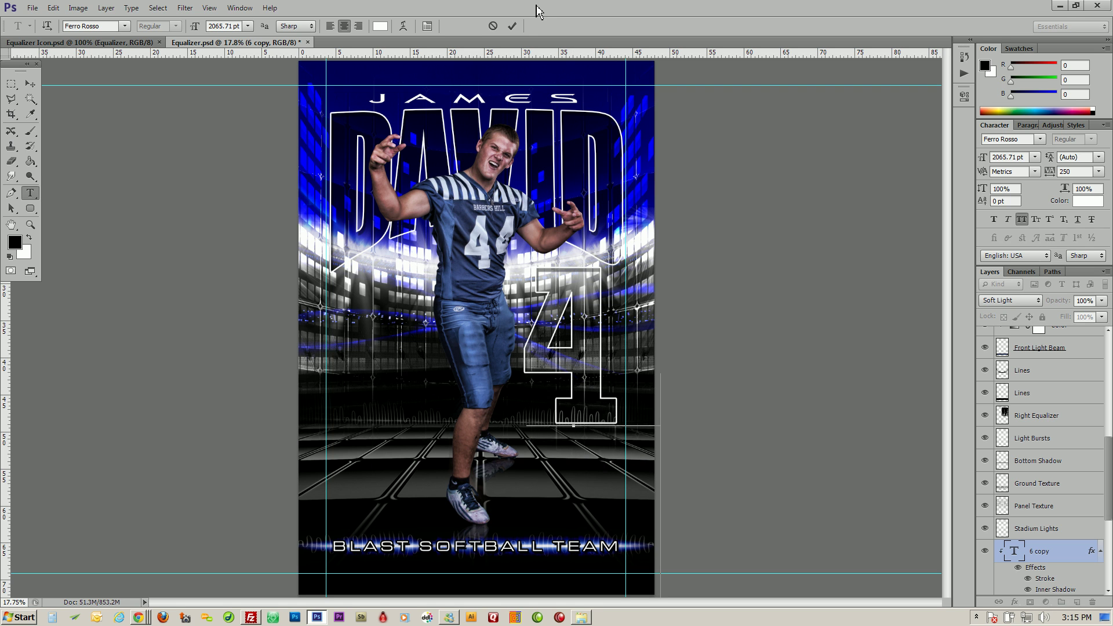
pyautogui.click(512, 26)
pyautogui.click(30, 83)
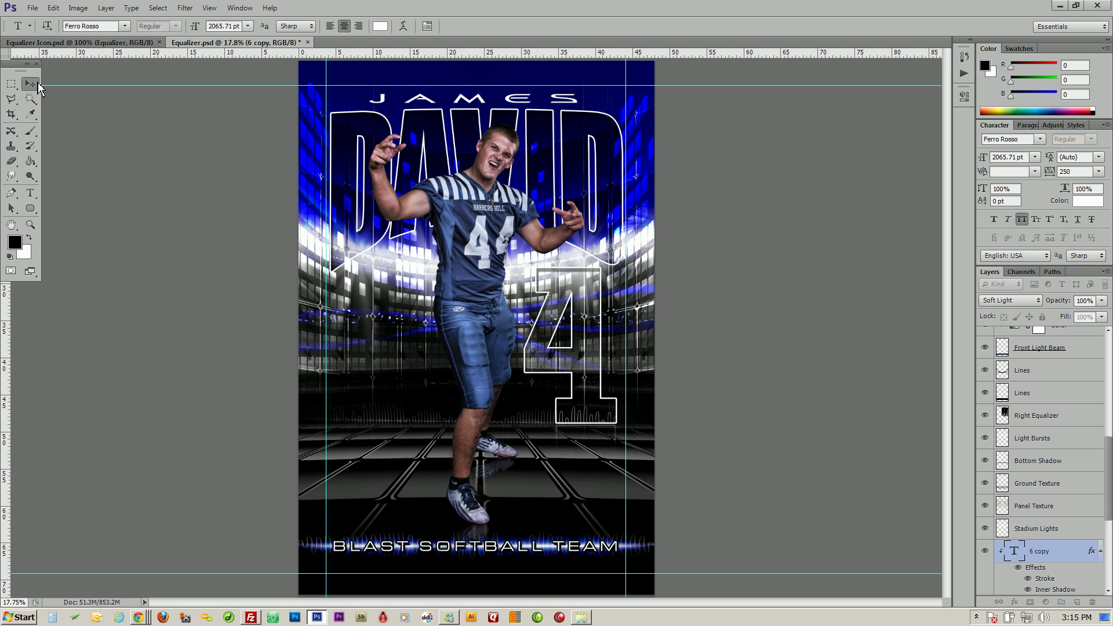
# Alt-drag the outlined 4 to the left to duplicate it, forming 44.
pyautogui.click(569, 363)
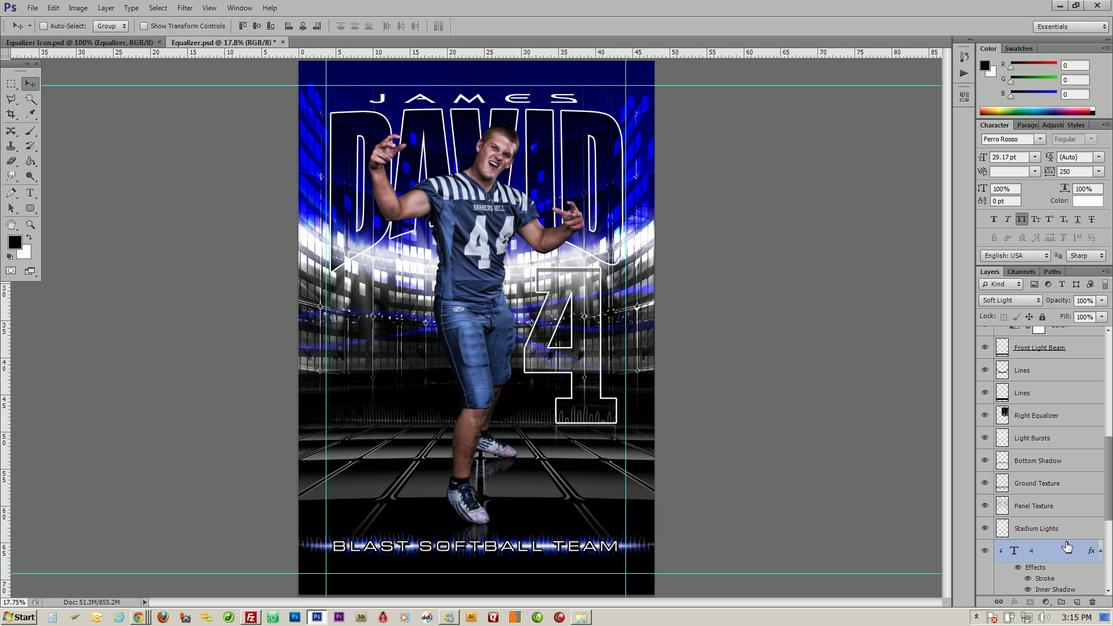
pyautogui.scroll(-5, 1067, 546)
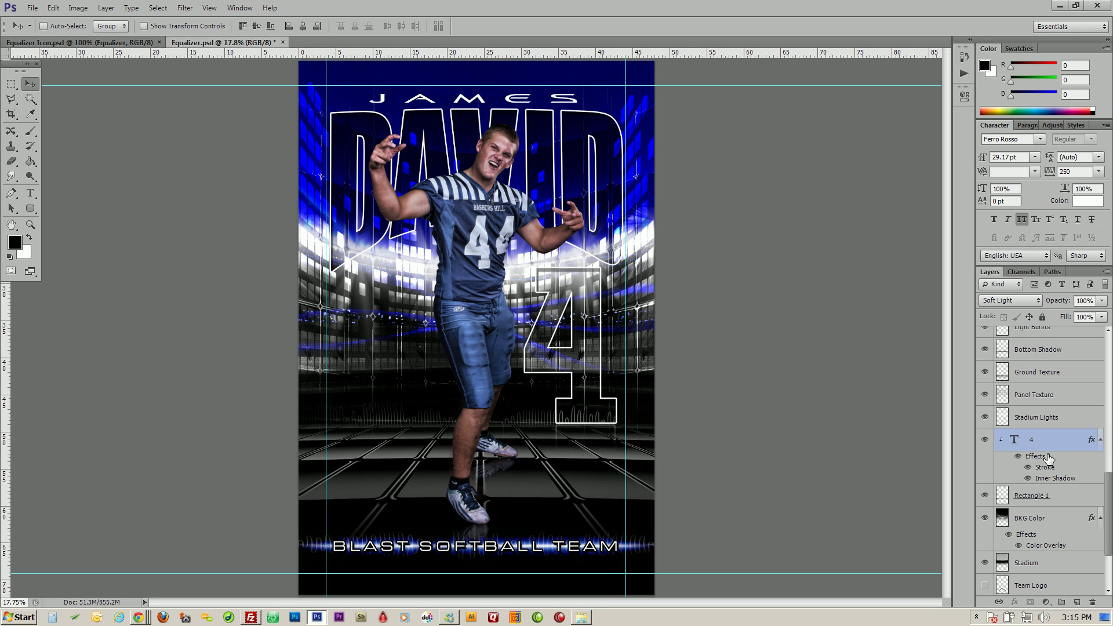
pyautogui.scroll(10, 1046, 467)
pyautogui.scroll(3, 1043, 477)
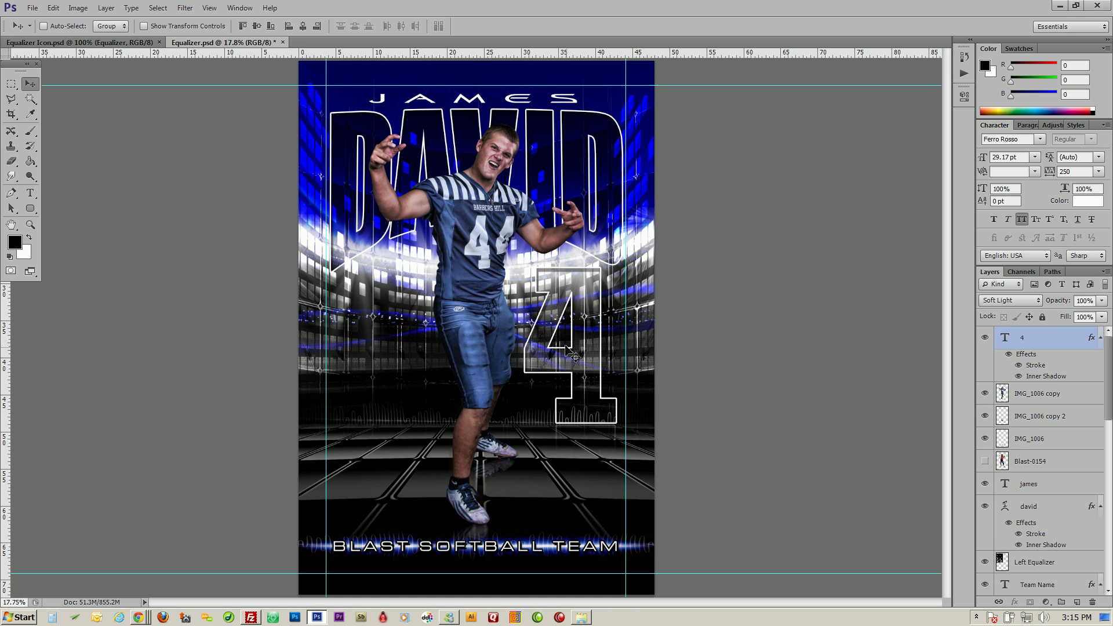
pyautogui.moveTo(557, 363); pyautogui.dragTo(404, 364)
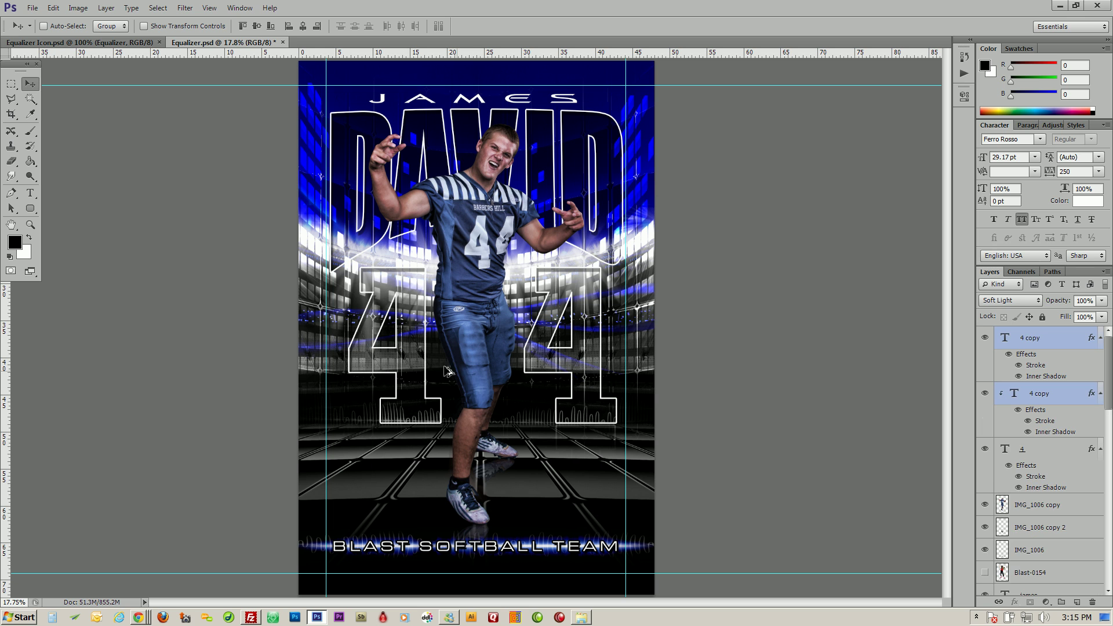
# Move the right 4 leftward and the left 4 copy slightly right, tightening the 44.
pyautogui.rightClick(600, 439)
pyautogui.click(621, 446)
pyautogui.rightClick(583, 432)
pyautogui.click(597, 449)
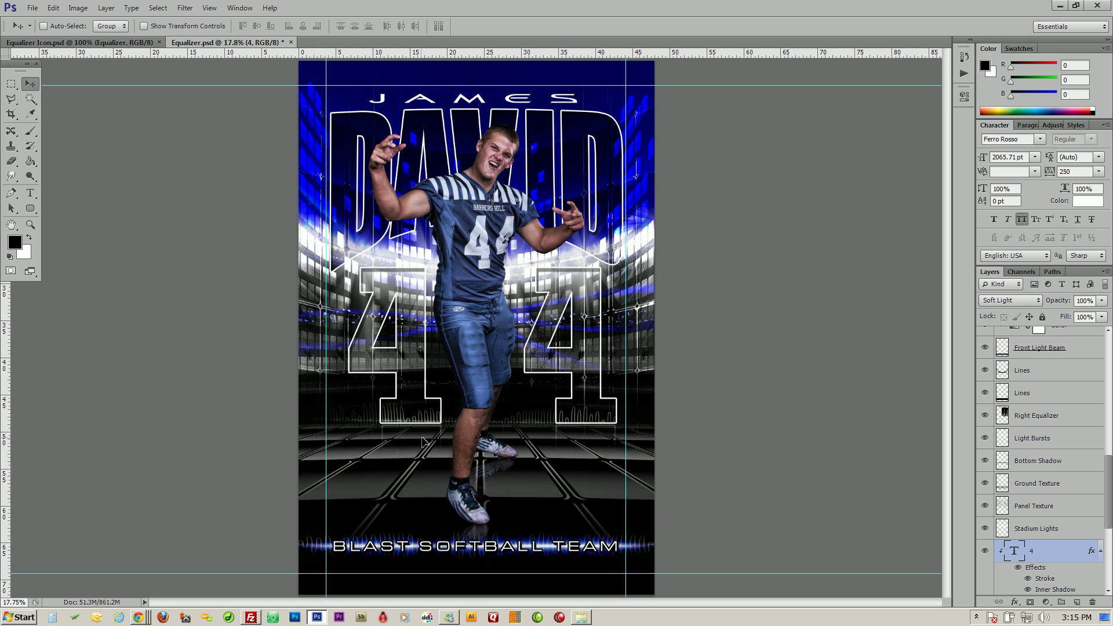
pyautogui.rightClick(571, 356)
pyautogui.click(579, 362)
pyautogui.rightClick(584, 435)
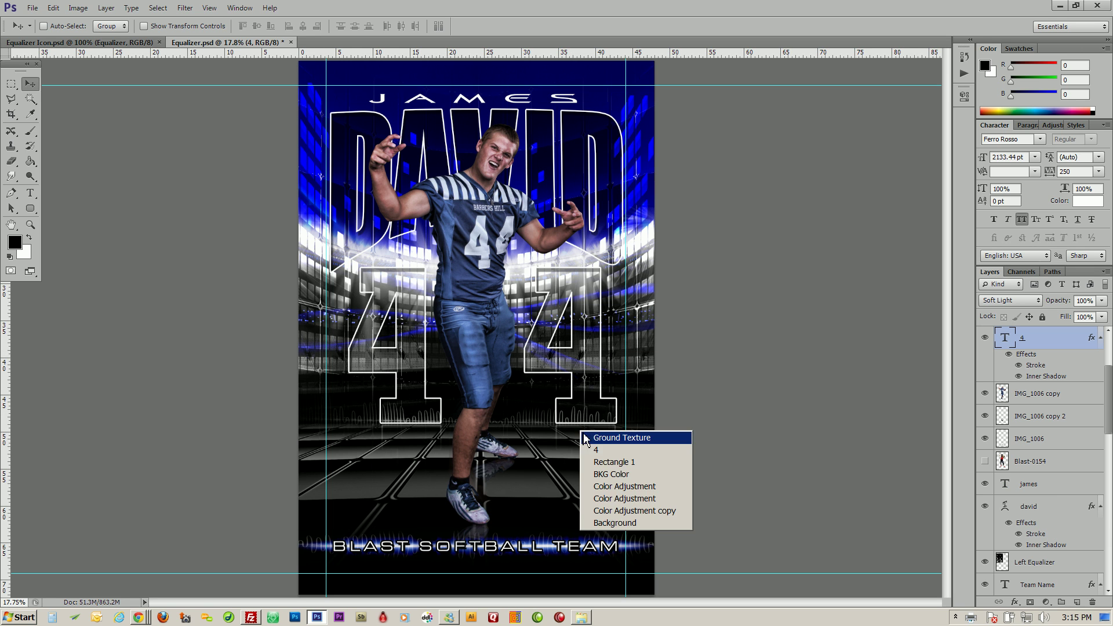
pyautogui.click(596, 450)
pyautogui.moveTo(592, 413); pyautogui.dragTo(570, 409)
pyautogui.rightClick(418, 313)
pyautogui.click(422, 316)
pyautogui.moveTo(418, 316); pyautogui.dragTo(427, 317)
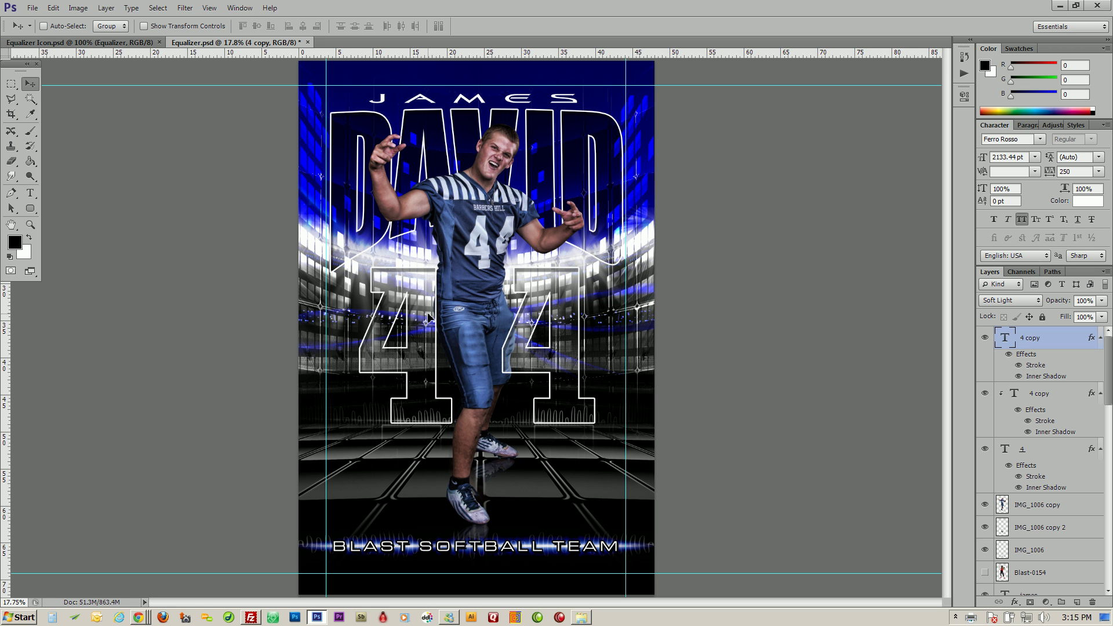
# Bring the IMG_1006 copy player cut-out above the numbers, then switch to Equalizer Icon.psd.
pyautogui.rightClick(475, 256)
pyautogui.click(496, 264)
pyautogui.rightClick(495, 262)
pyautogui.click(496, 262)
pyautogui.hotkey('ctrl', 'shift', ']')
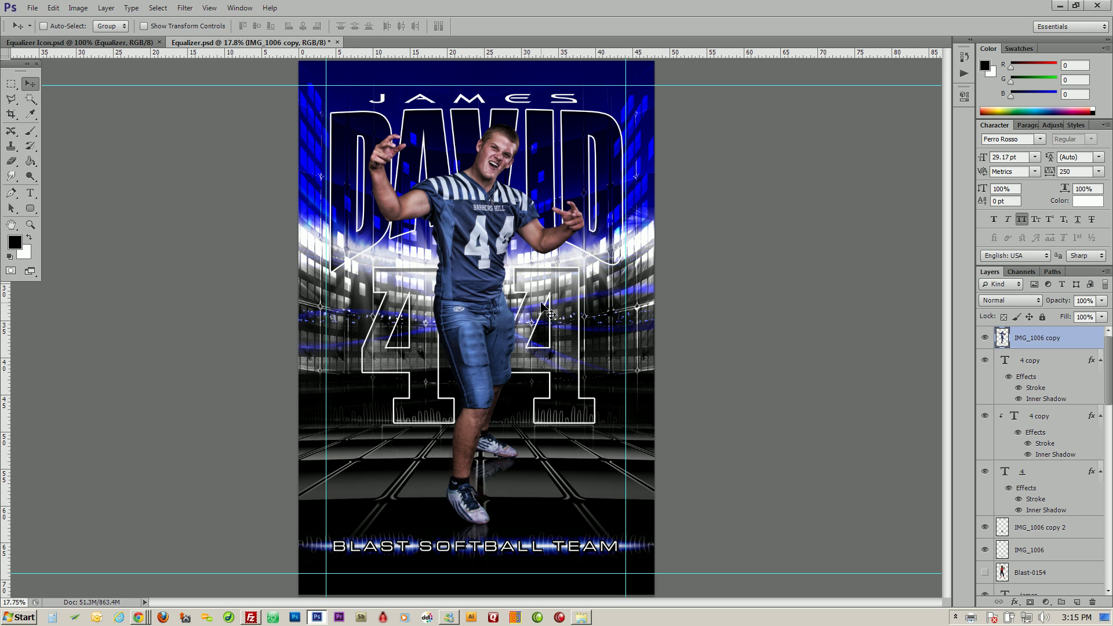
pyautogui.rightClick(411, 434)
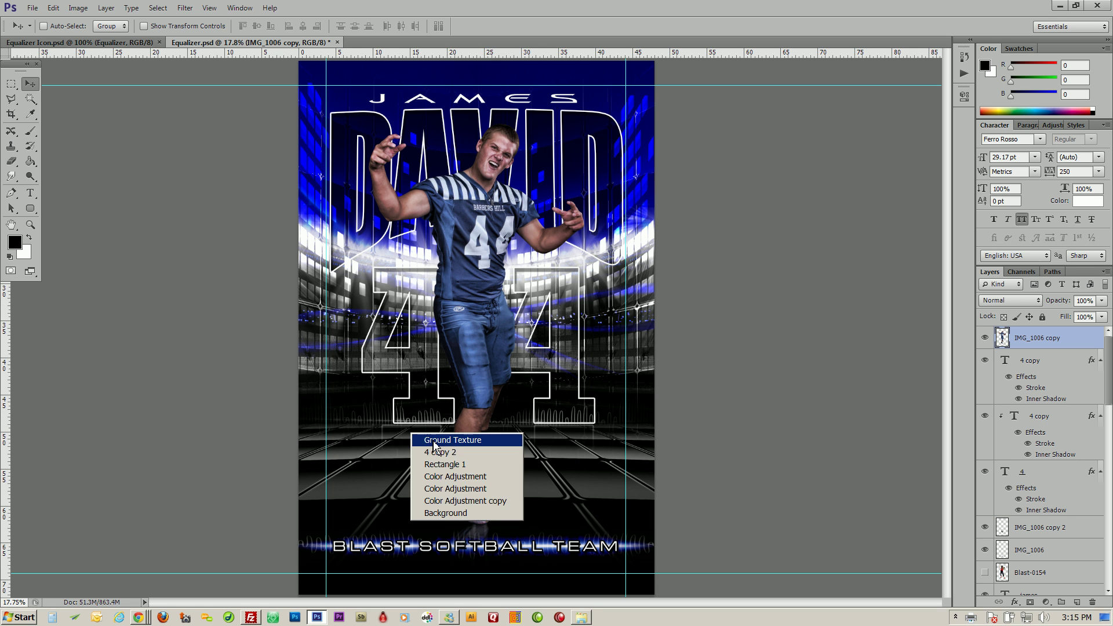
pyautogui.click(436, 453)
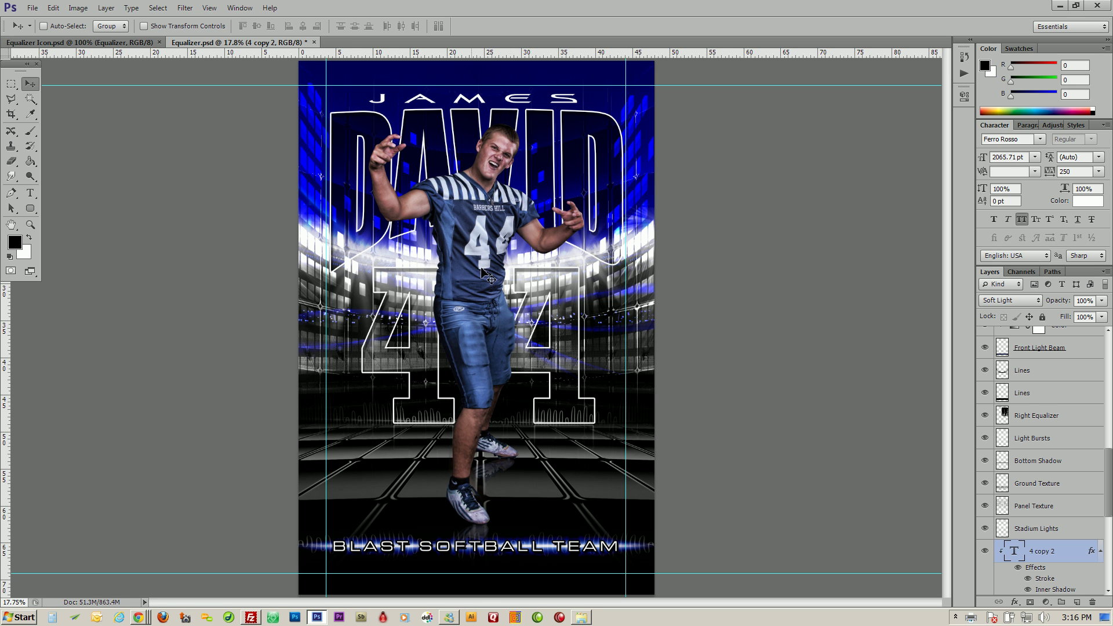
pyautogui.click(115, 46)
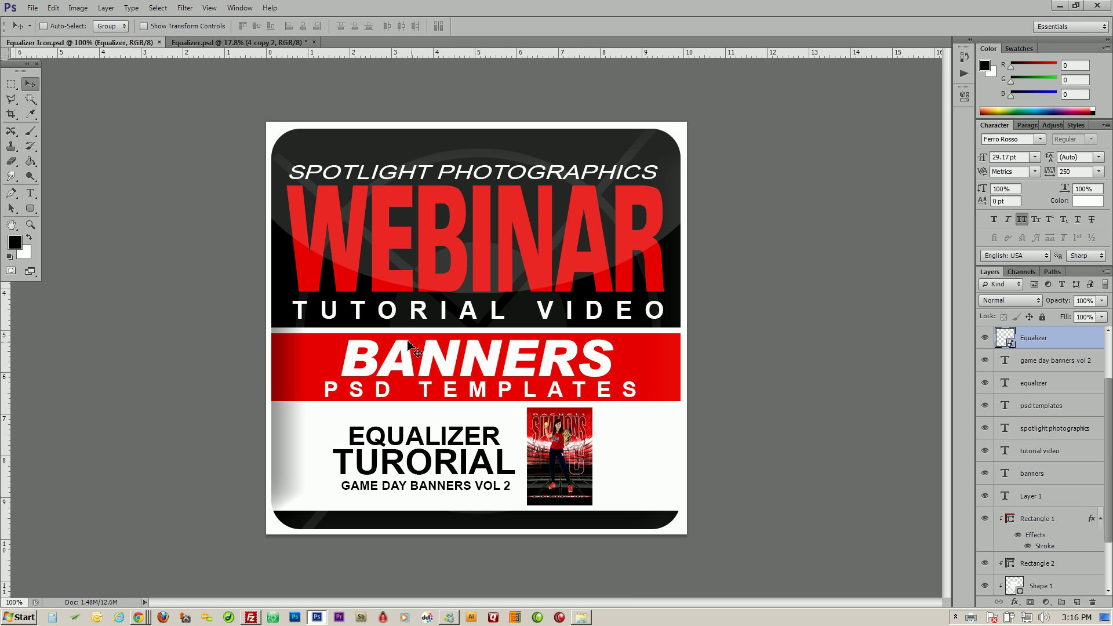